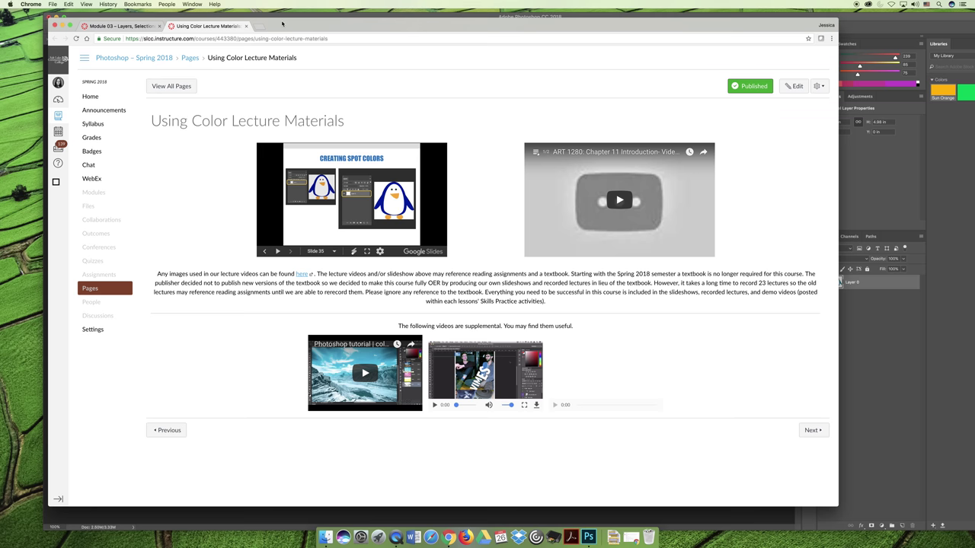
# - Load search.creativecommons.org in a new browser tab
pyautogui.press('super+t')
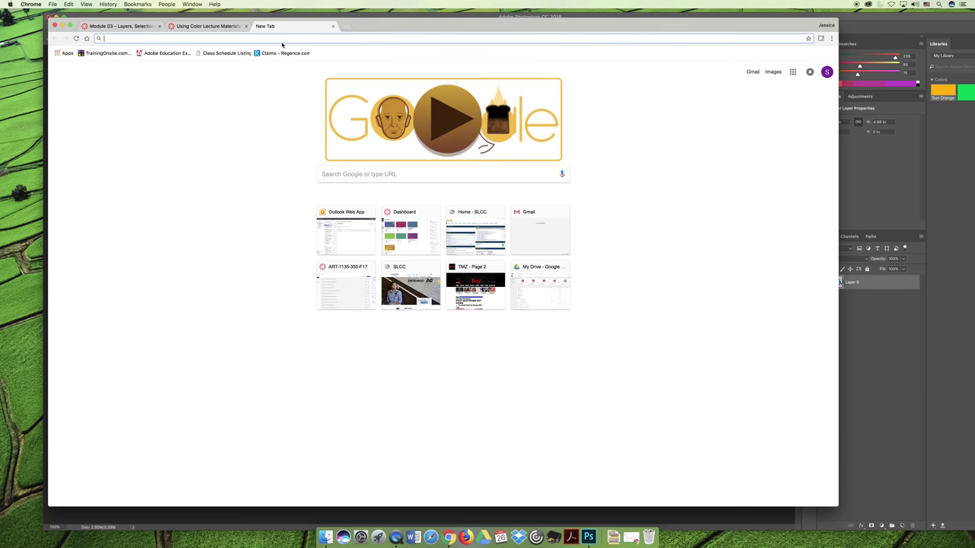
pyautogui.write('search.creativecommons.org')
pyautogui.press('Return')
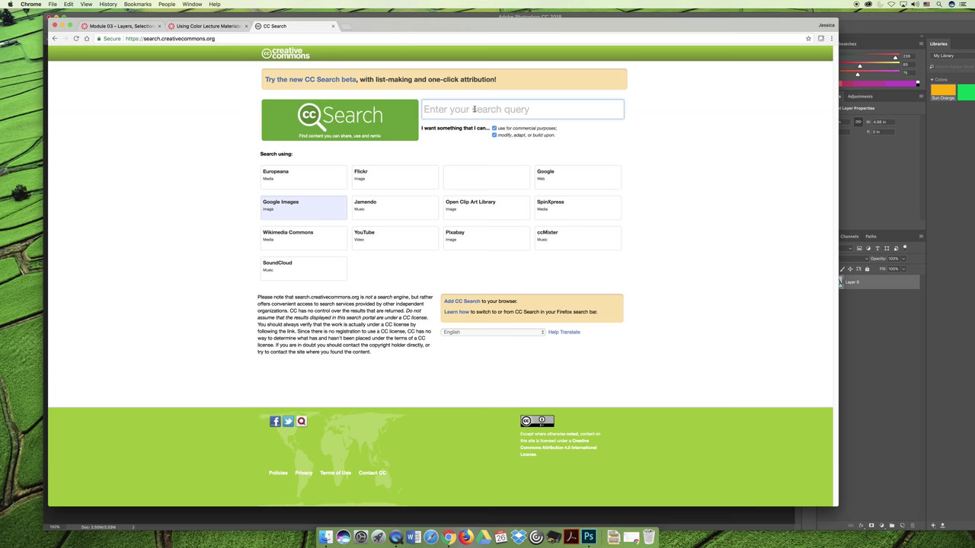
# - Run a search for 'penguin' images
pyautogui.write('peg')
pyautogui.press('BackSpace')
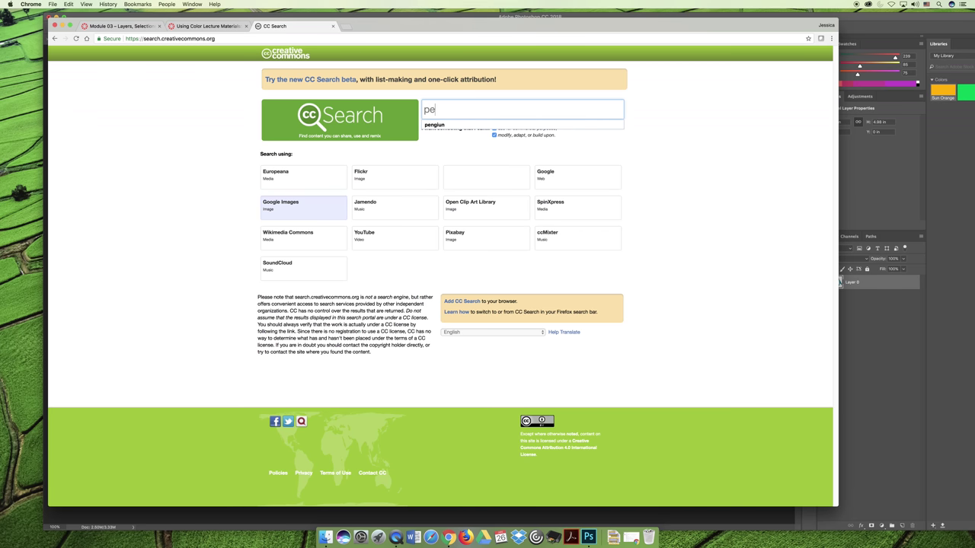
pyautogui.write('nguin')
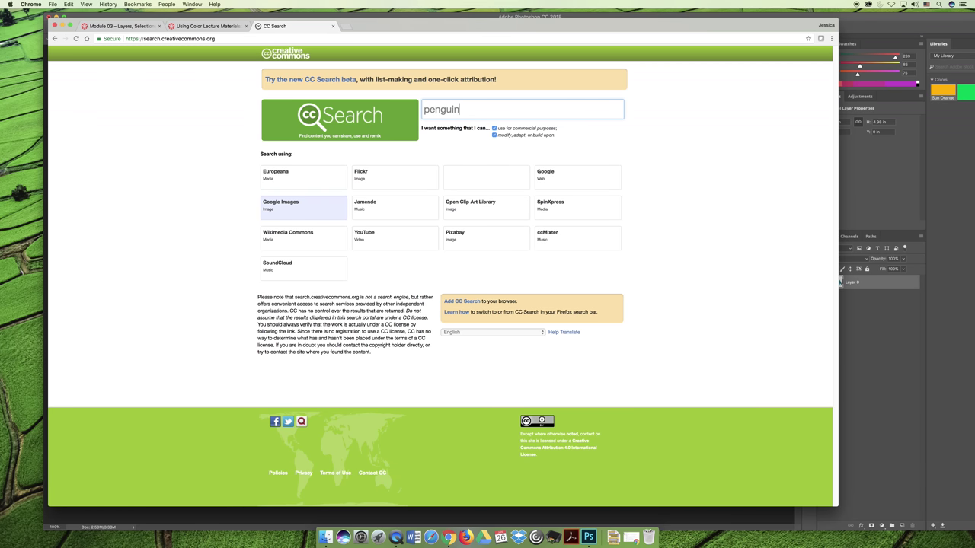
pyautogui.press('Return')
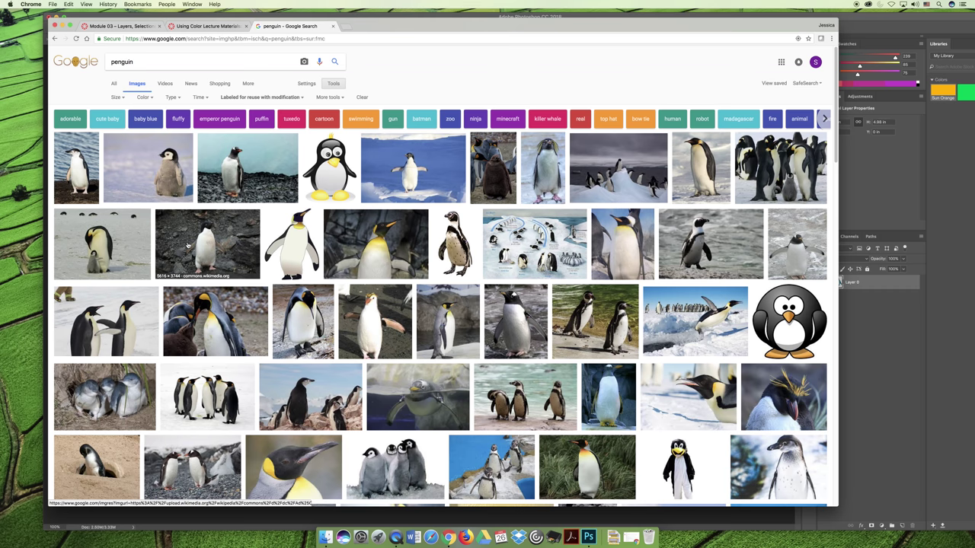
pyautogui.click(588, 537)
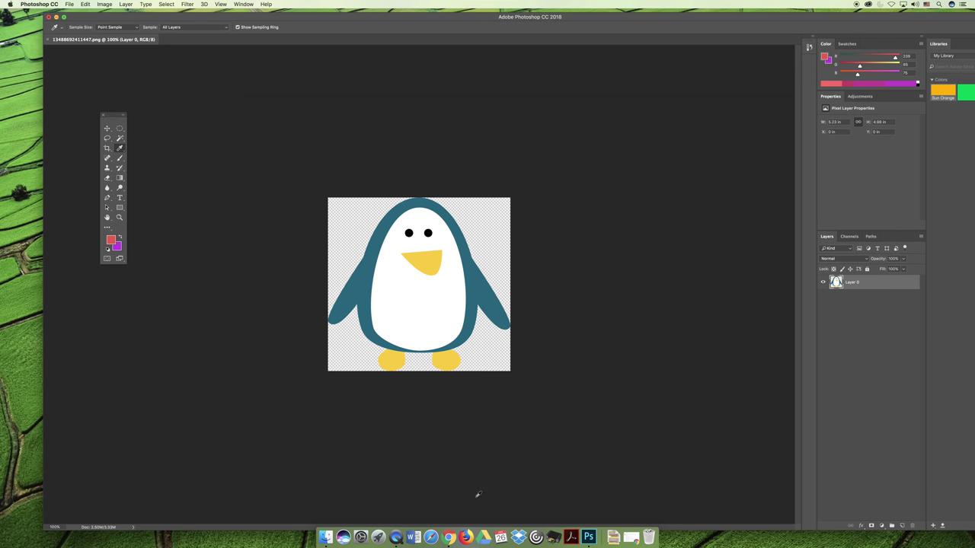
pyautogui.click(449, 537)
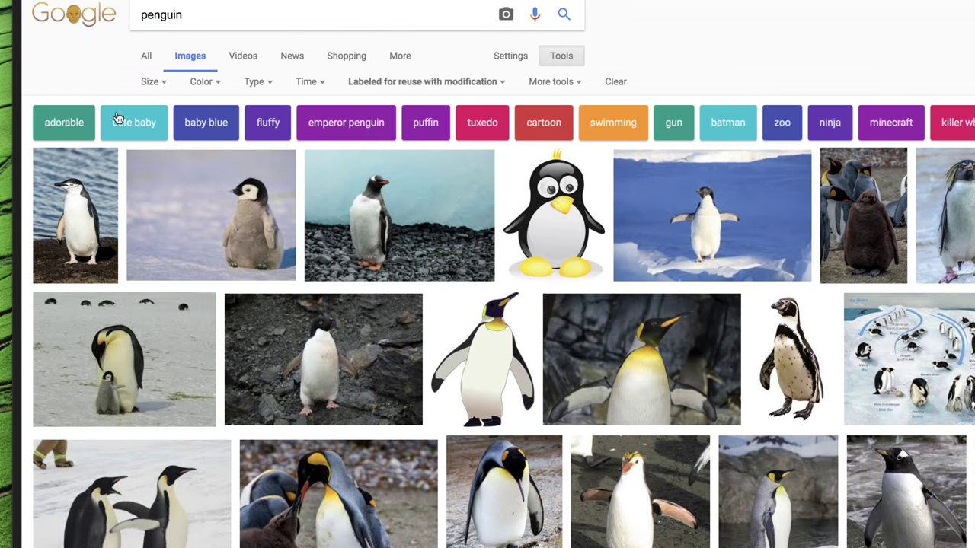
# - Filter the penguin results to clip art, preview the teal cartoon penguin, then return to Photoshop
pyautogui.click(259, 84)
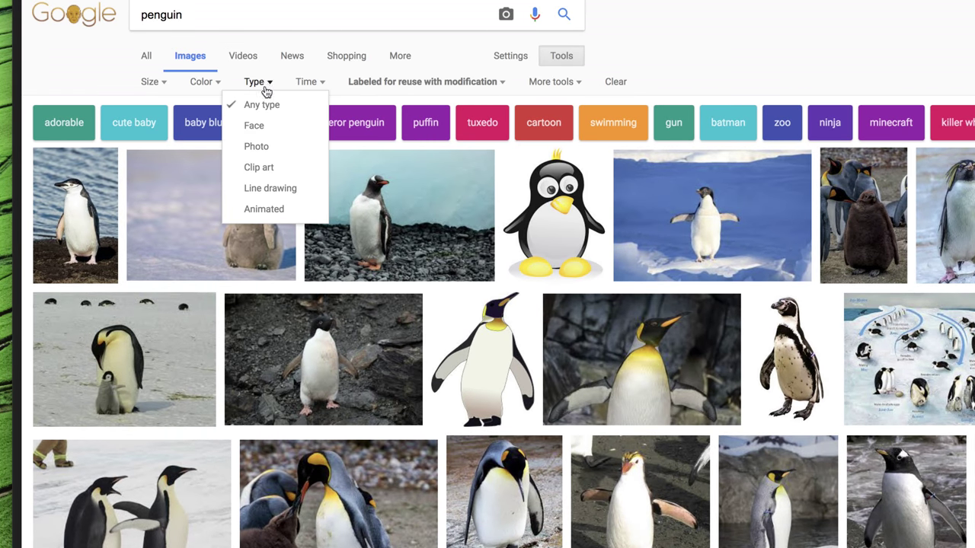
pyautogui.click(286, 168)
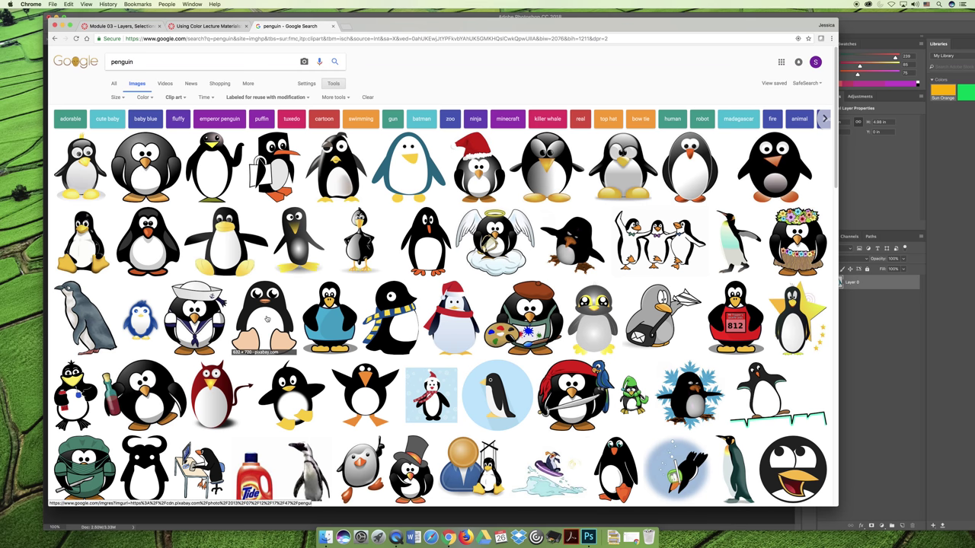
pyautogui.click(412, 177)
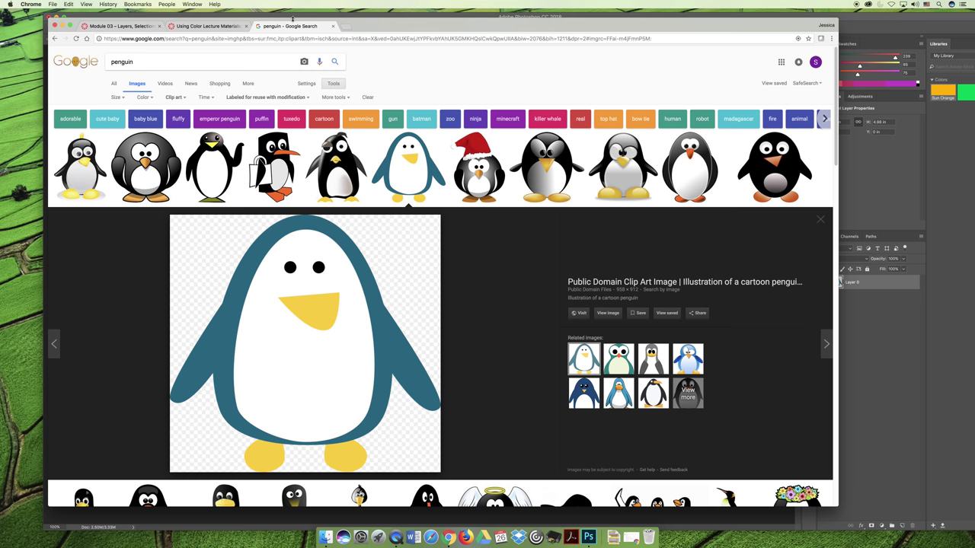
pyautogui.click(334, 27)
pyautogui.click(588, 537)
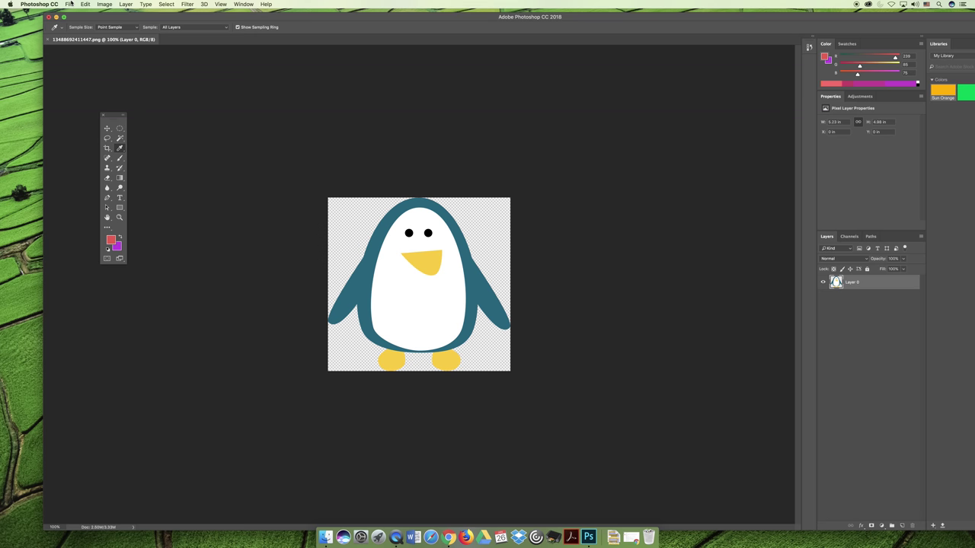
# - Save the image in Photoshop format as penguin_spotcolors.psd, accepting the compatibility prompt
pyautogui.click(69, 4)
pyautogui.click(98, 84)
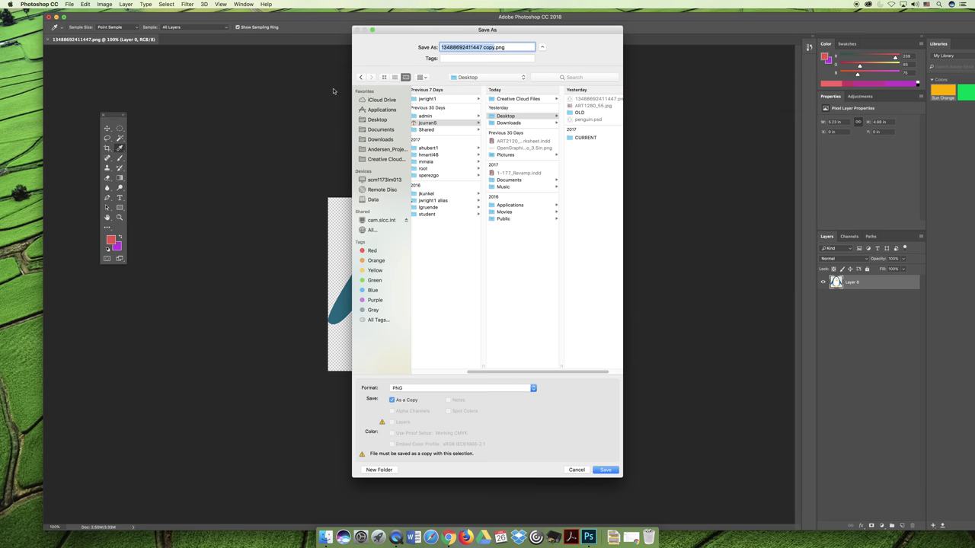
pyautogui.click(588, 119)
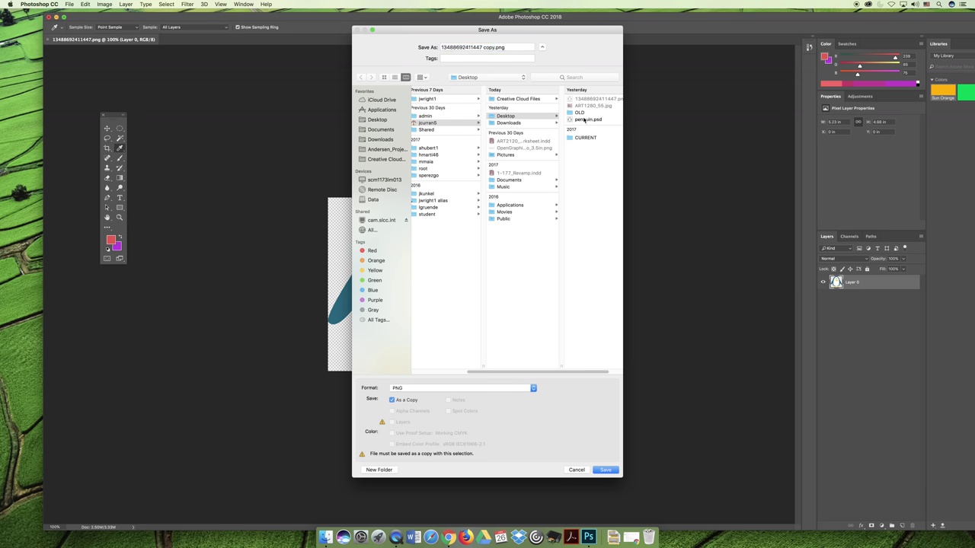
pyautogui.click(462, 47)
pyautogui.write('_s')
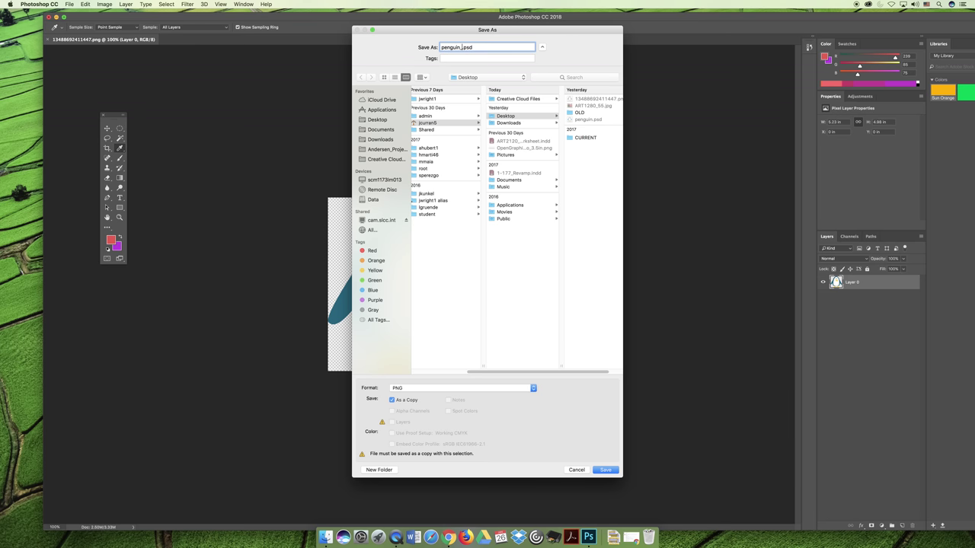
pyautogui.write('potcolors')
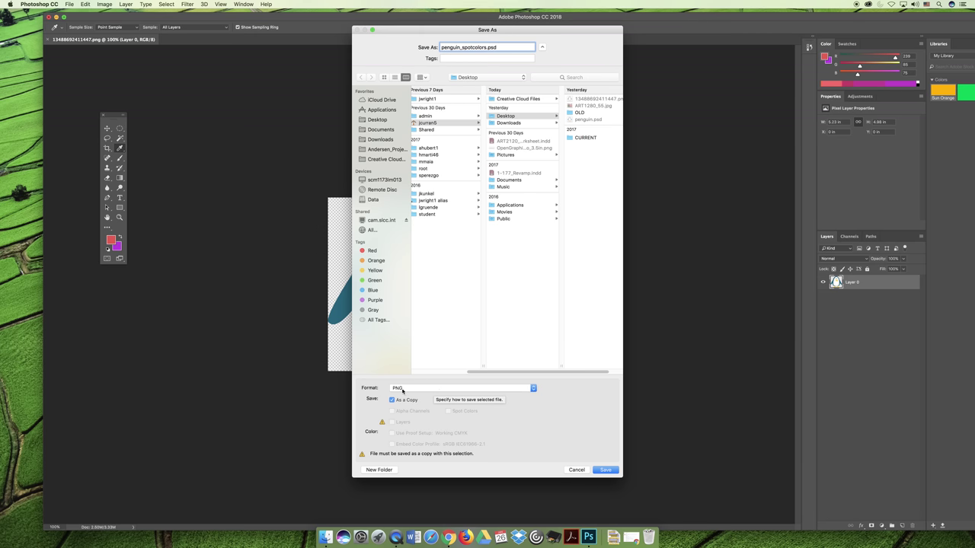
pyautogui.click(506, 46)
pyautogui.press('BackSpace')
pyautogui.press('BackSpace')
pyautogui.press('BackSpace')
pyautogui.press('BackSpace')
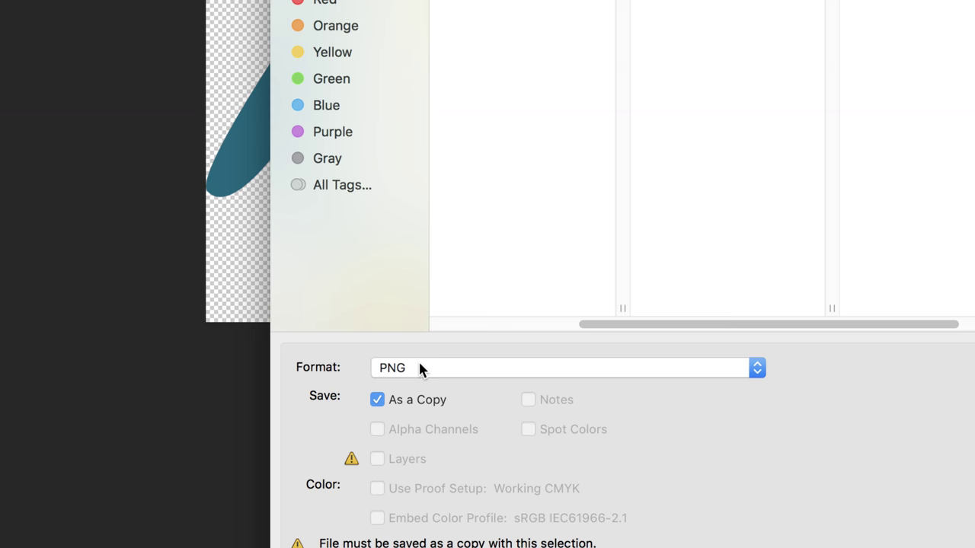
pyautogui.click(419, 364)
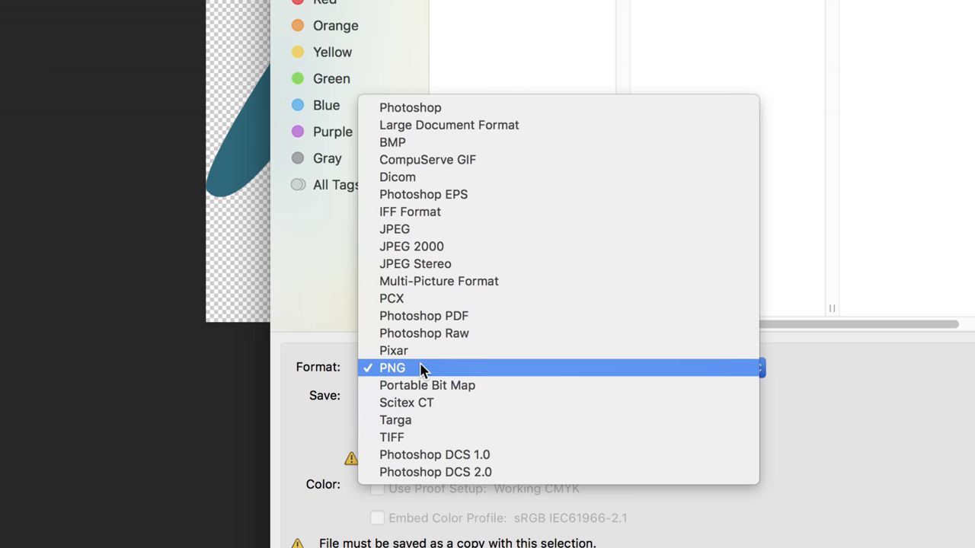
pyautogui.click(448, 107)
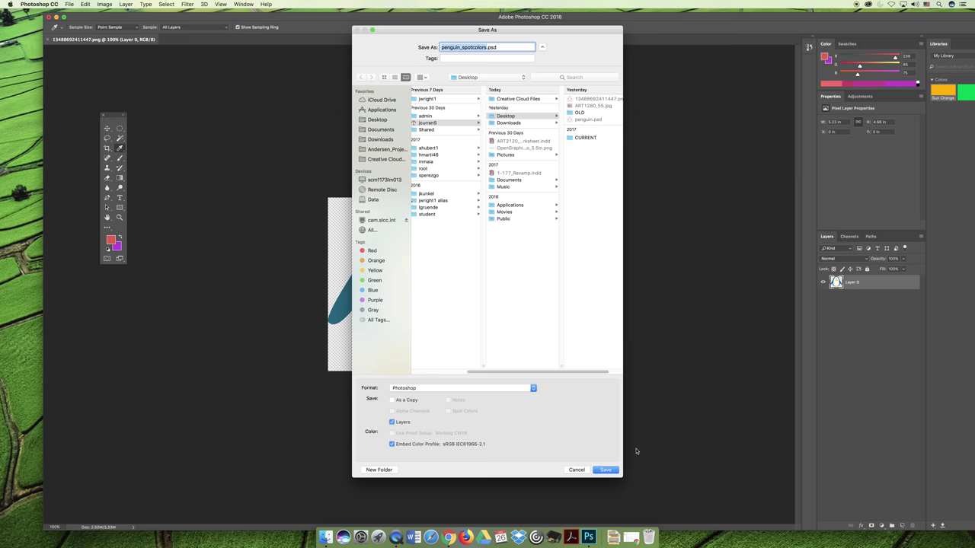
pyautogui.click(600, 470)
pyautogui.click(461, 187)
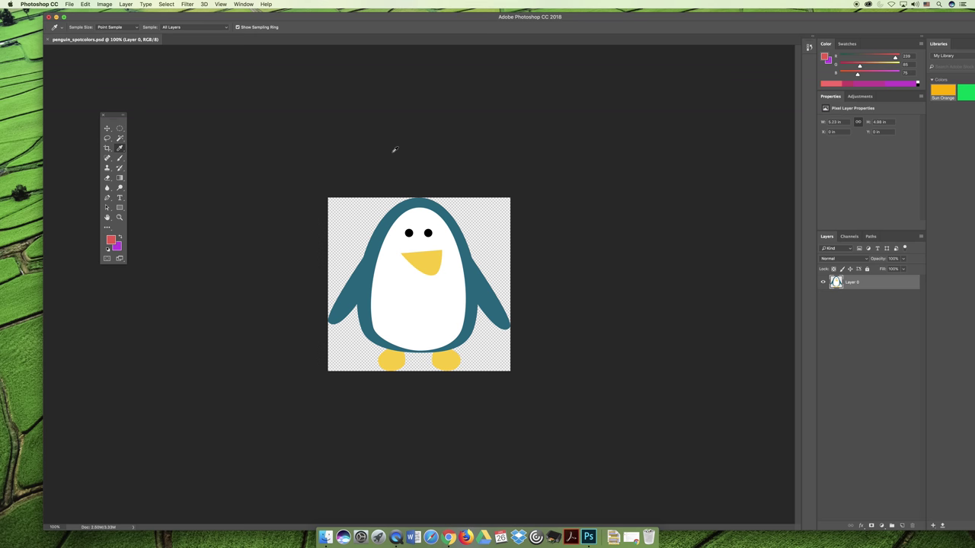
# - Convert the document to CMYK Color using the U.S. Web Coated (SWOP) v2 profile
pyautogui.click(103, 5)
pyautogui.moveTo(108, 13)
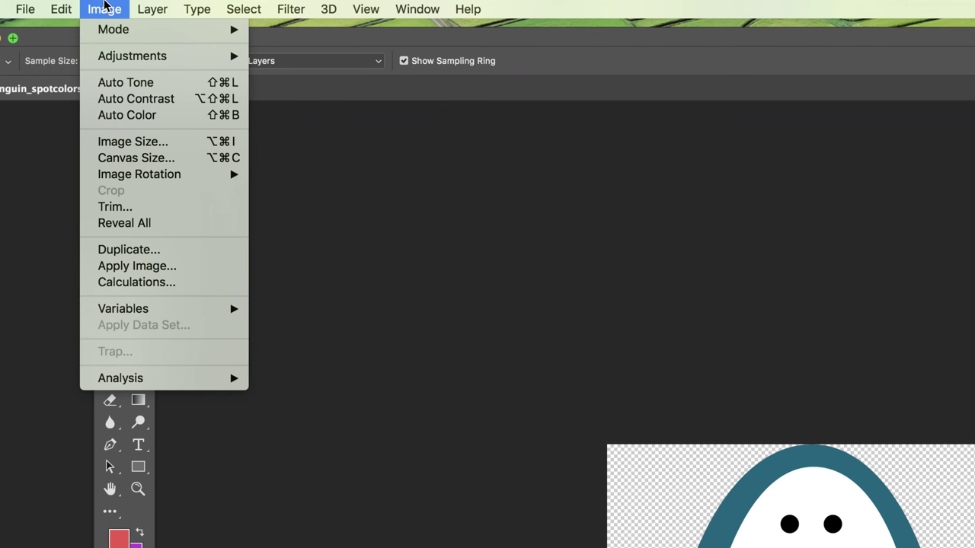
pyautogui.moveTo(112, 29)
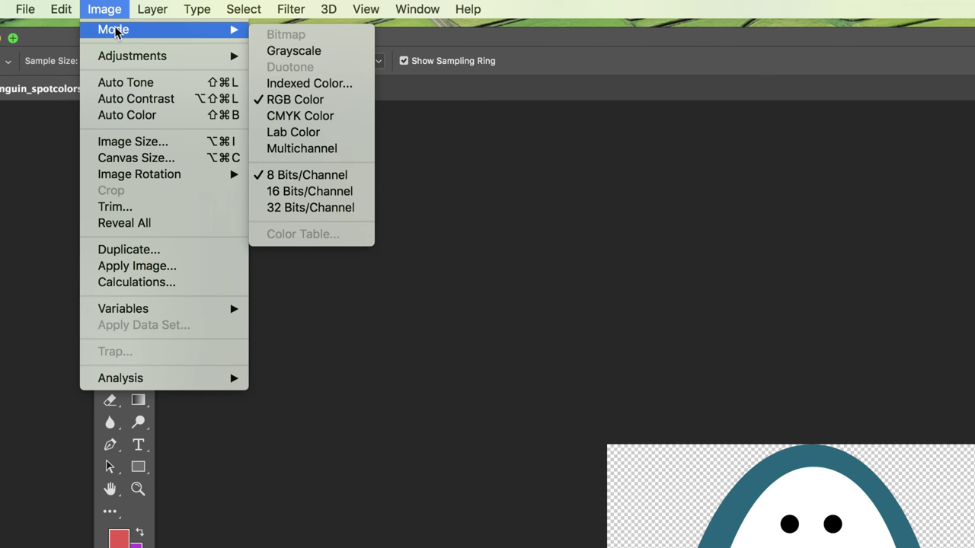
pyautogui.click(312, 123)
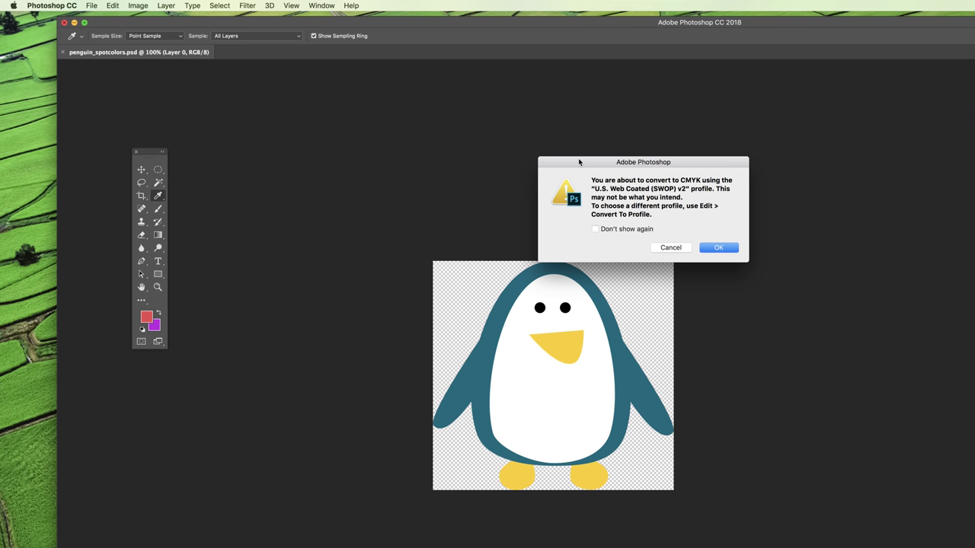
pyautogui.click(720, 248)
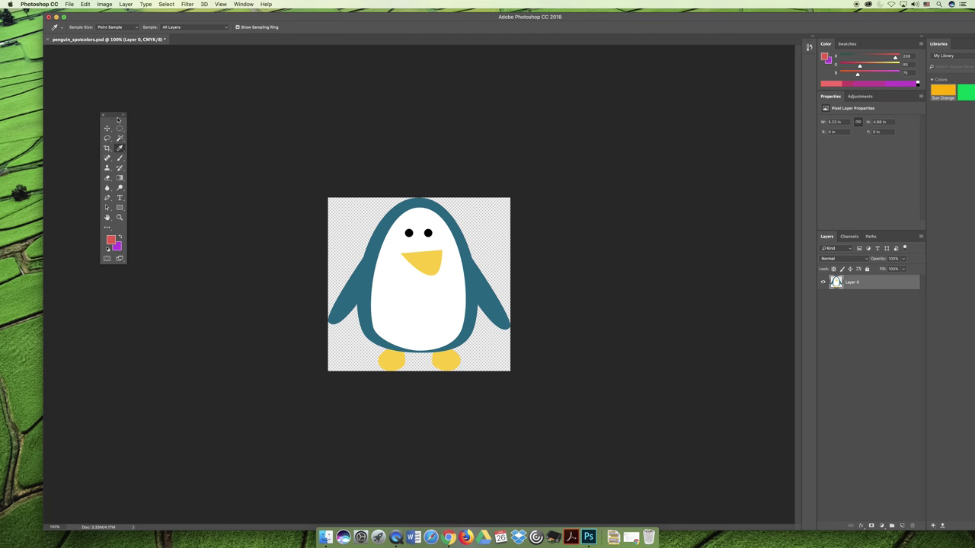
# - Float the Channels panel beside the penguin, enlarged to show all five channels
pyautogui.moveTo(111, 115); pyautogui.dragTo(191, 155)
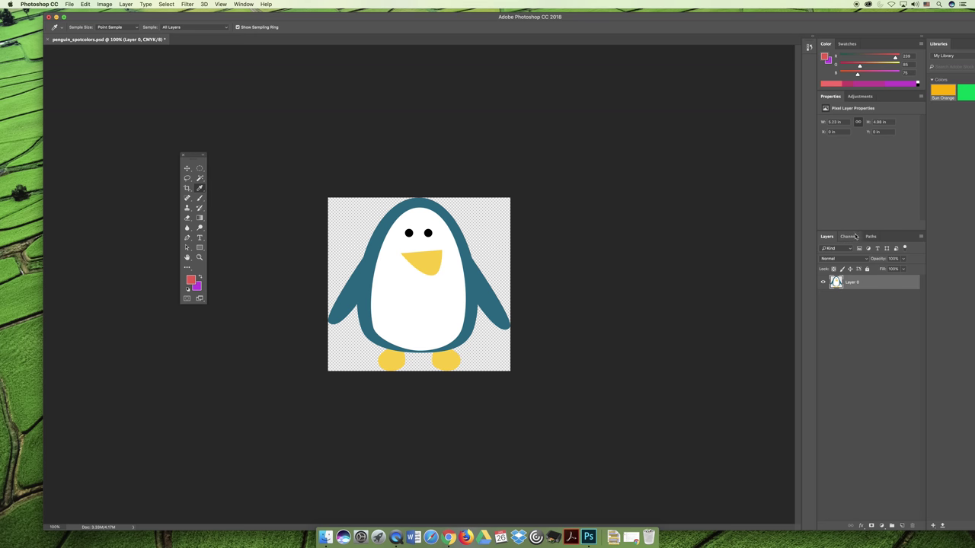
pyautogui.click(851, 237)
pyautogui.moveTo(861, 238); pyautogui.dragTo(559, 165)
pyautogui.moveTo(578, 222); pyautogui.dragTo(569, 332)
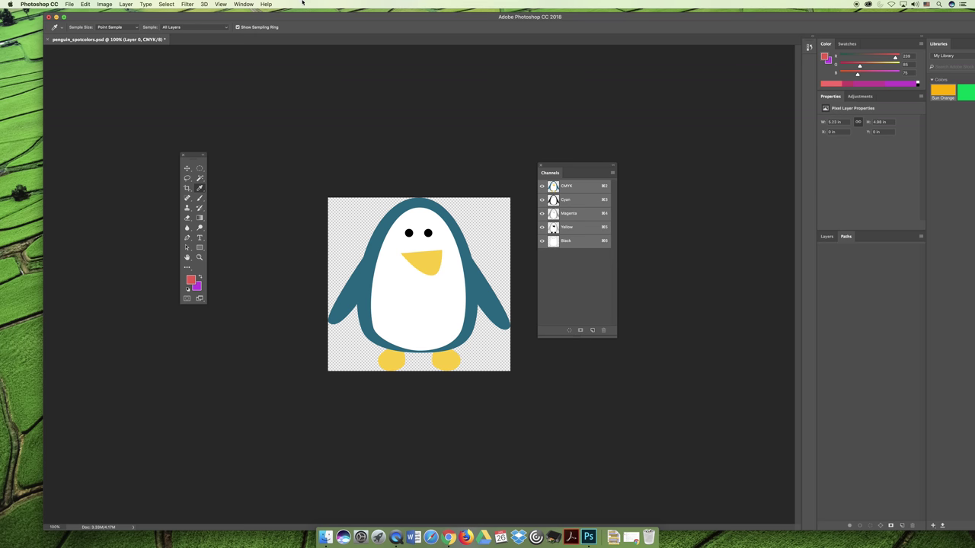
pyautogui.click(246, 4)
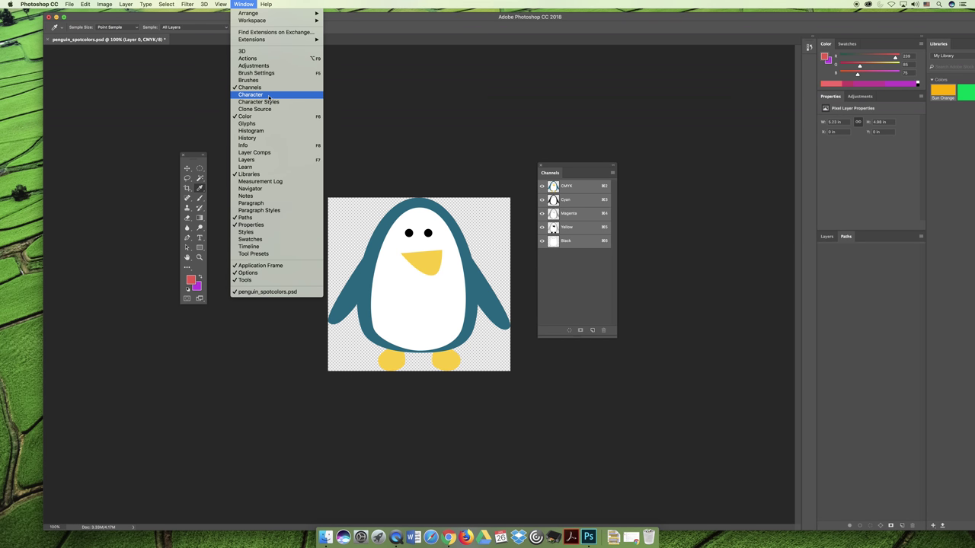
pyautogui.click(582, 167)
pyautogui.moveTo(573, 165); pyautogui.dragTo(562, 184)
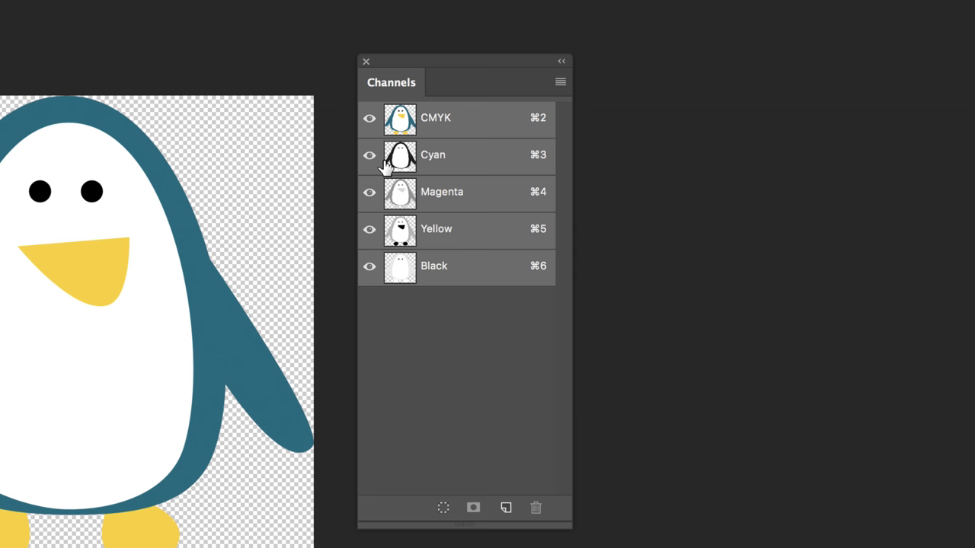
# - View the Black, Yellow, Magenta and Cyan plates each on their own
pyautogui.click(369, 156)
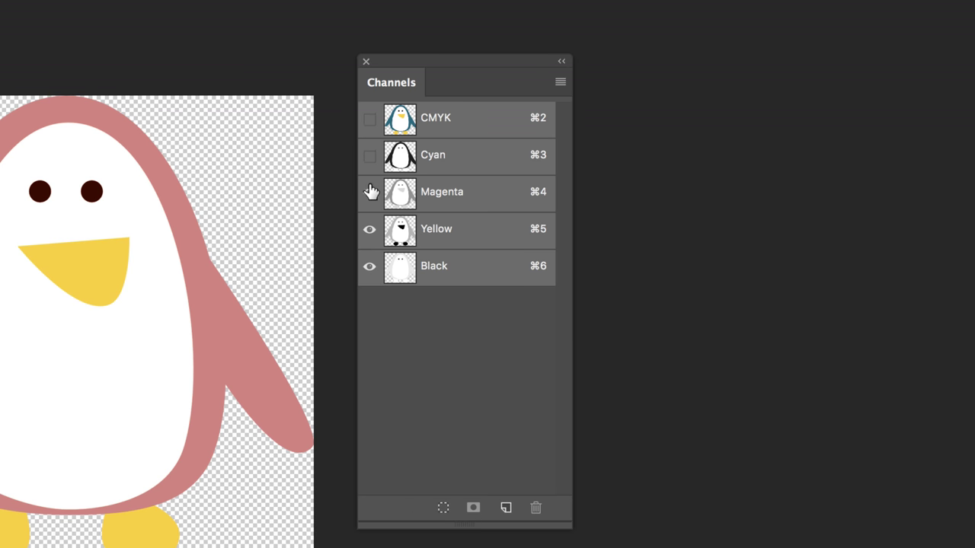
pyautogui.click(370, 192)
pyautogui.click(369, 229)
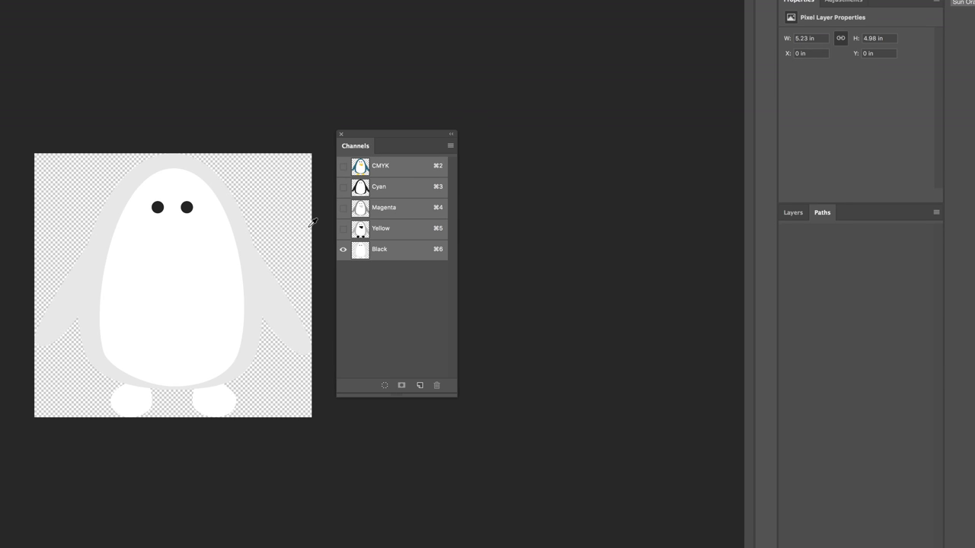
pyautogui.click(342, 229)
pyautogui.click(343, 249)
pyautogui.click(343, 207)
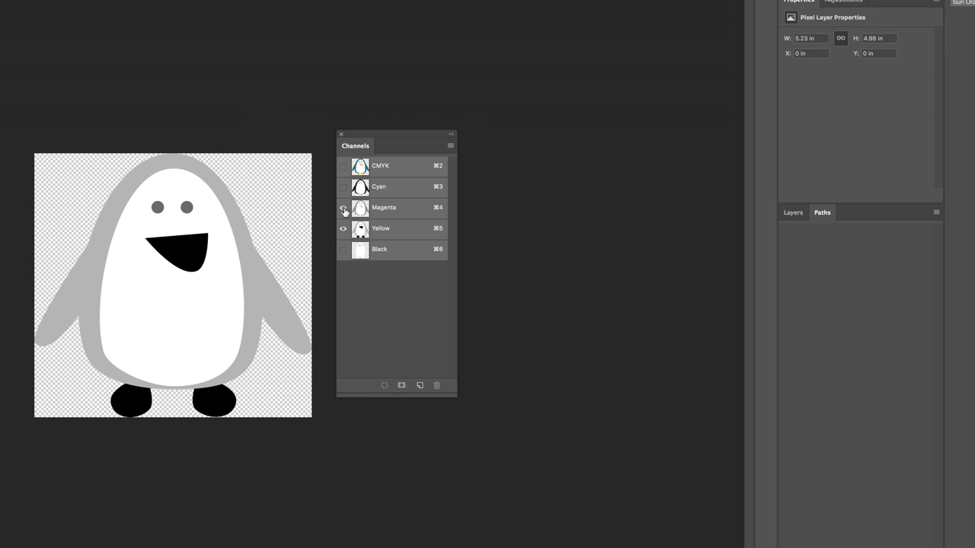
pyautogui.click(342, 229)
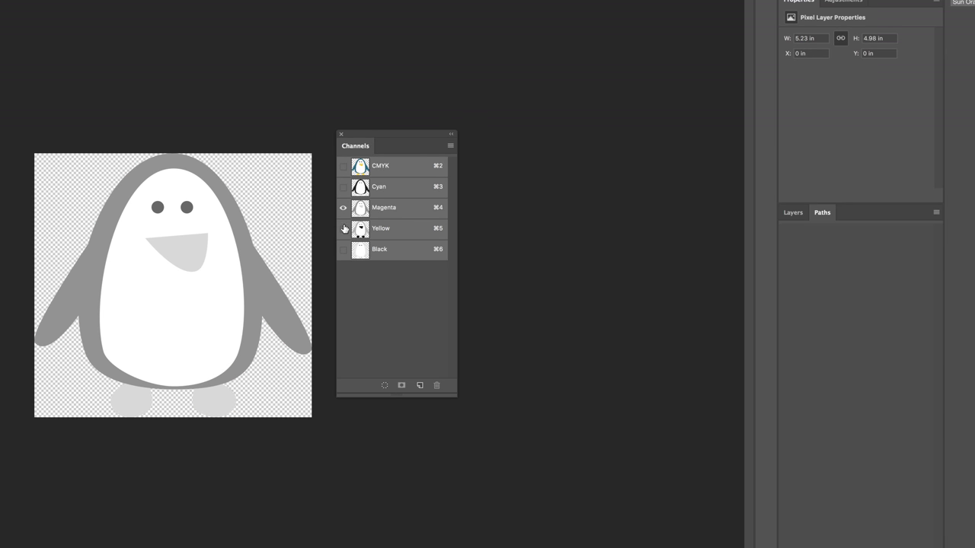
pyautogui.click(343, 186)
pyautogui.click(343, 207)
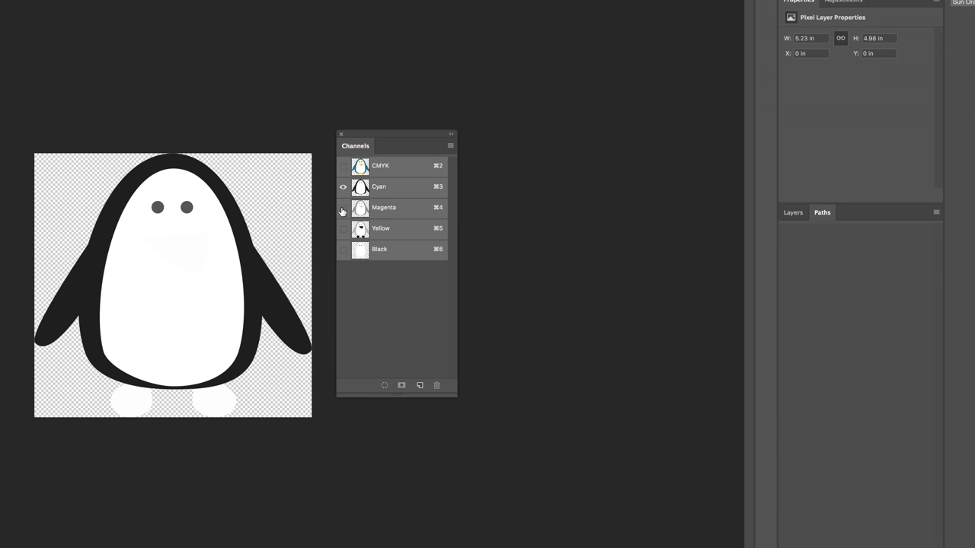
# - Turn Magenta, Yellow and Black back on for the full-colour composite
pyautogui.click(343, 208)
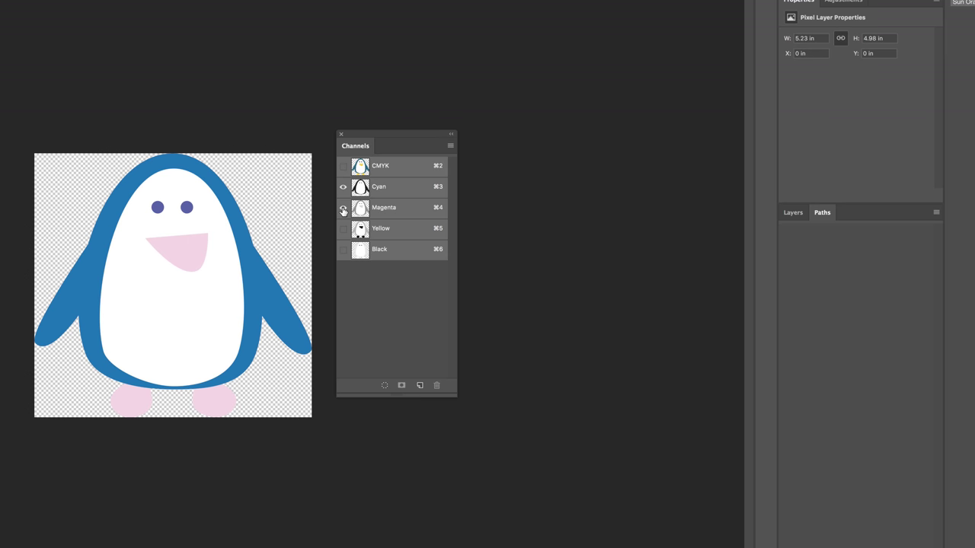
pyautogui.click(343, 230)
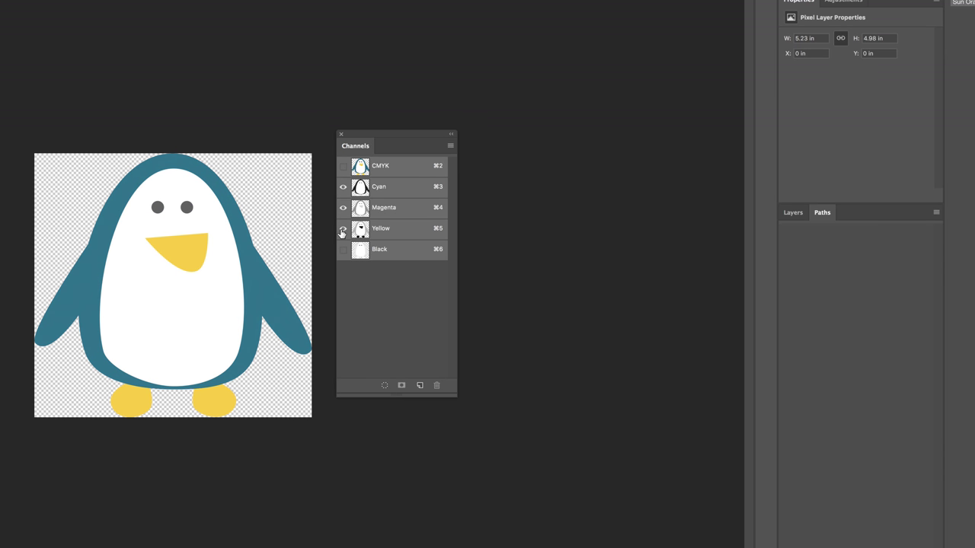
pyautogui.click(343, 250)
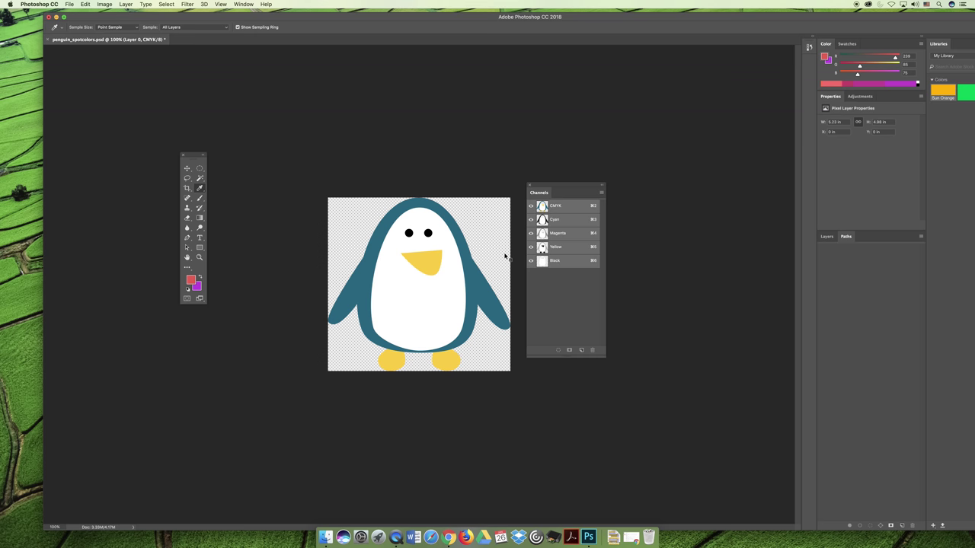
# - Magic-wand select the penguin's teal body
pyautogui.moveTo(564, 187); pyautogui.dragTo(571, 191)
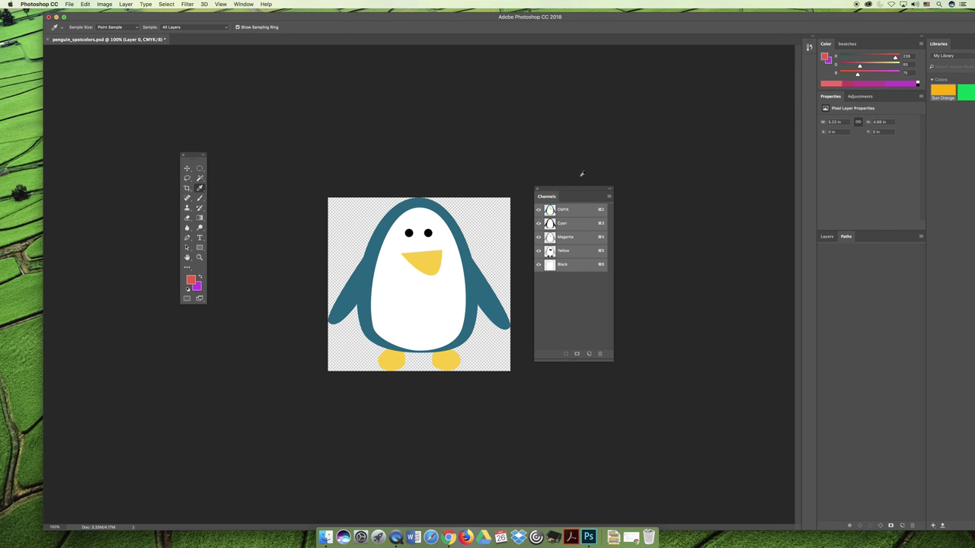
pyautogui.click(200, 178)
pyautogui.moveTo(194, 157); pyautogui.dragTo(270, 199)
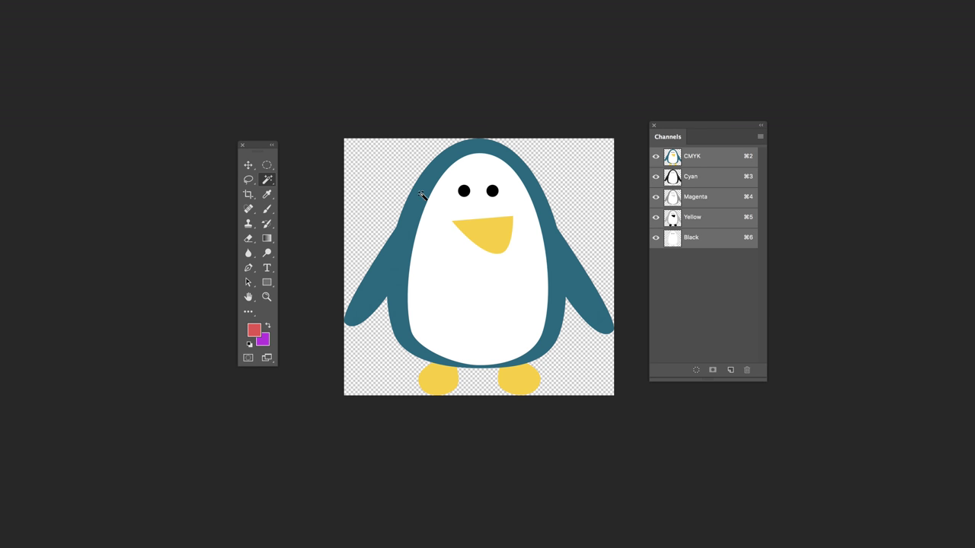
pyautogui.click(390, 227)
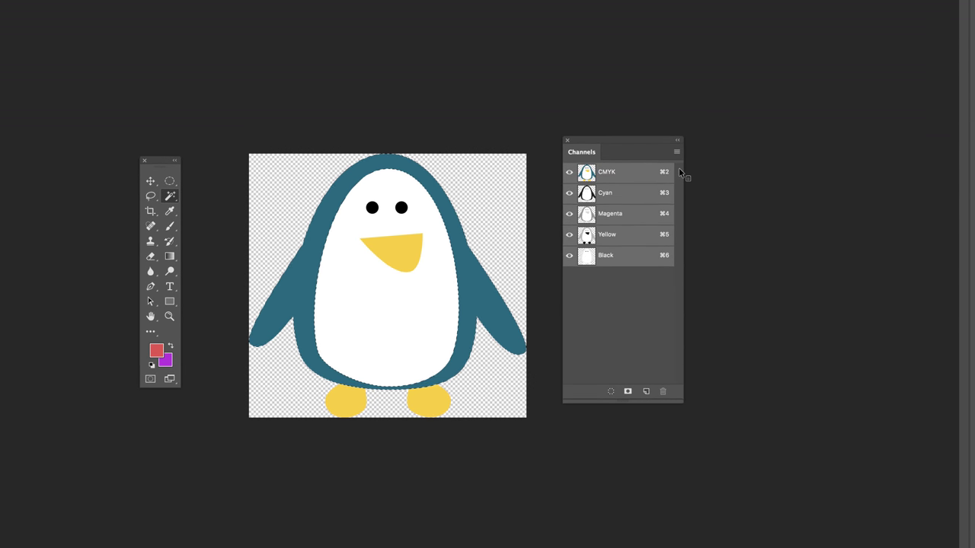
# - Create a new spot channel from the body selection, defaulting to Pantone Neutral Black C
pyautogui.click(676, 152)
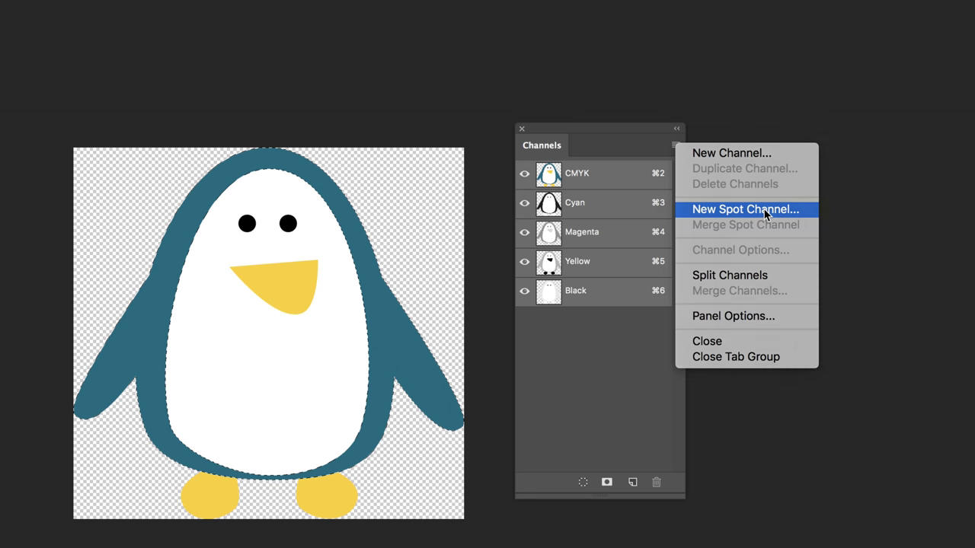
pyautogui.click(766, 210)
pyautogui.moveTo(418, 235); pyautogui.dragTo(557, 92)
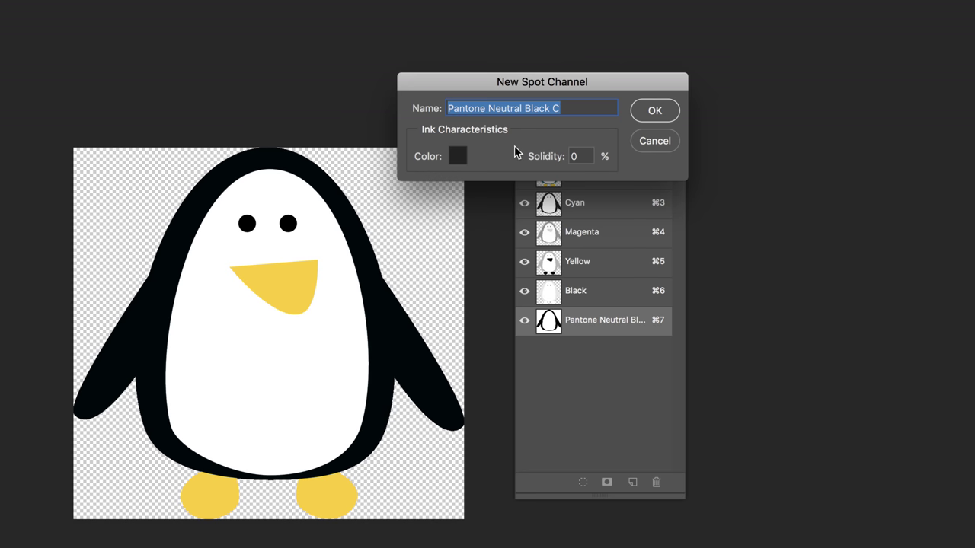
# - Choose PANTONE 307 CP from the PANTONE+ Color Bridge Coated book as the spot ink
pyautogui.click(457, 156)
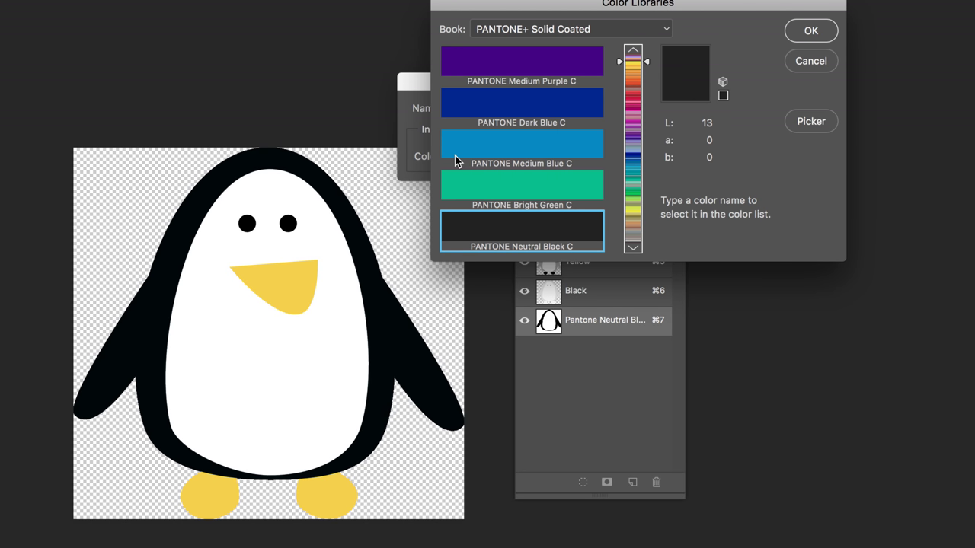
pyautogui.moveTo(693, 3); pyautogui.dragTo(704, 158)
pyautogui.click(673, 185)
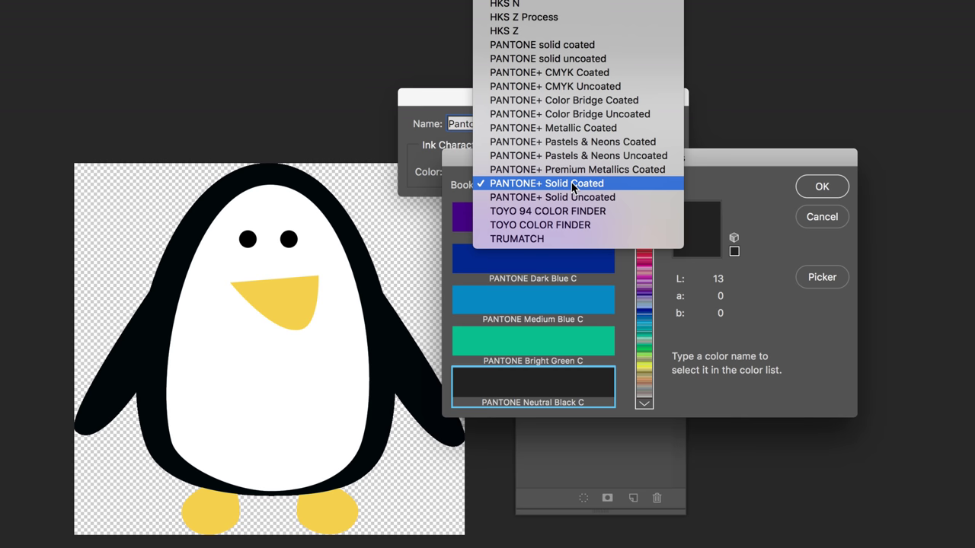
pyautogui.click(550, 105)
pyautogui.moveTo(737, 165); pyautogui.dragTo(765, 168)
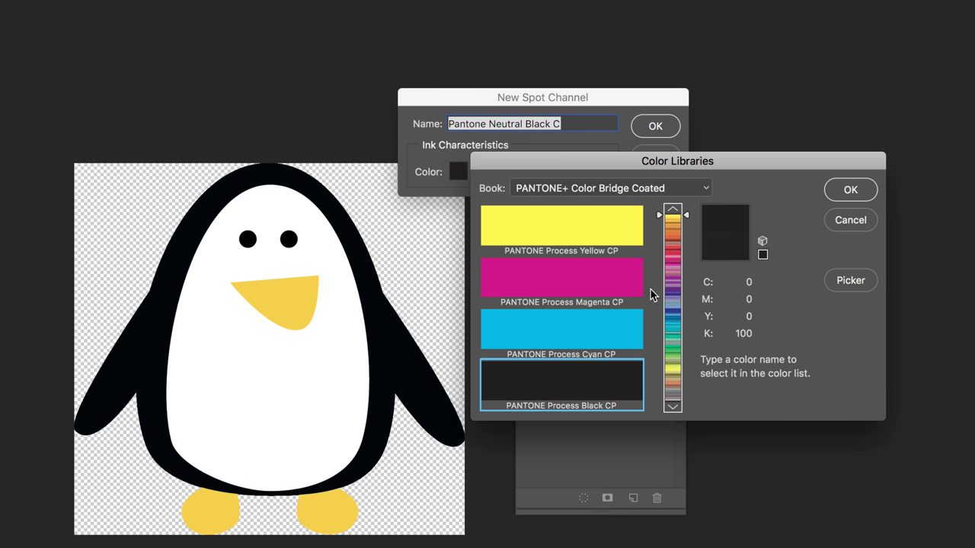
pyautogui.click(674, 350)
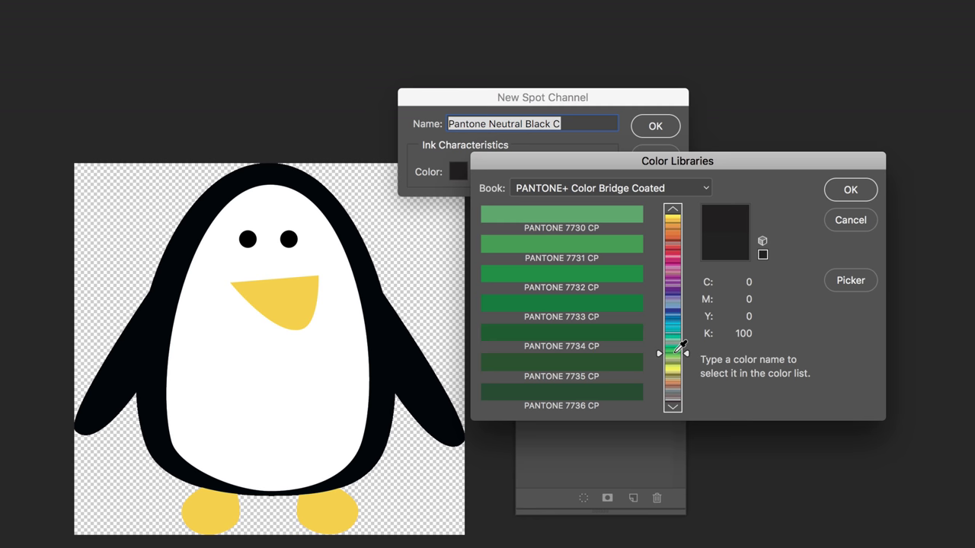
pyautogui.click(587, 304)
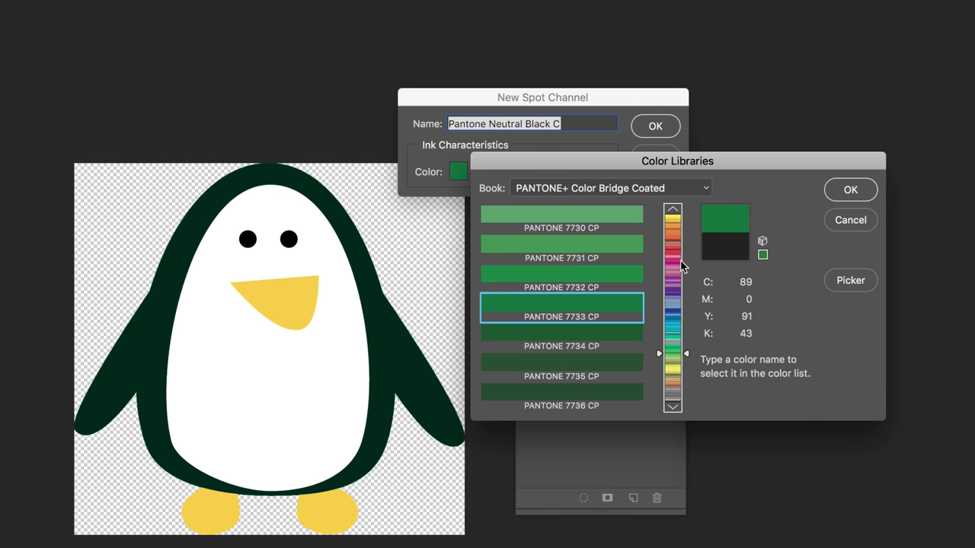
pyautogui.click(675, 262)
pyautogui.click(597, 272)
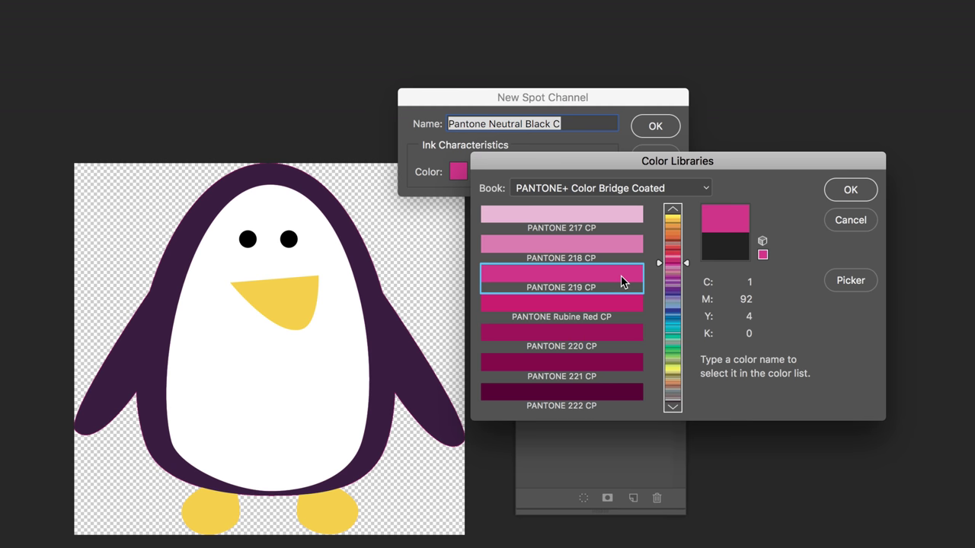
pyautogui.click(681, 320)
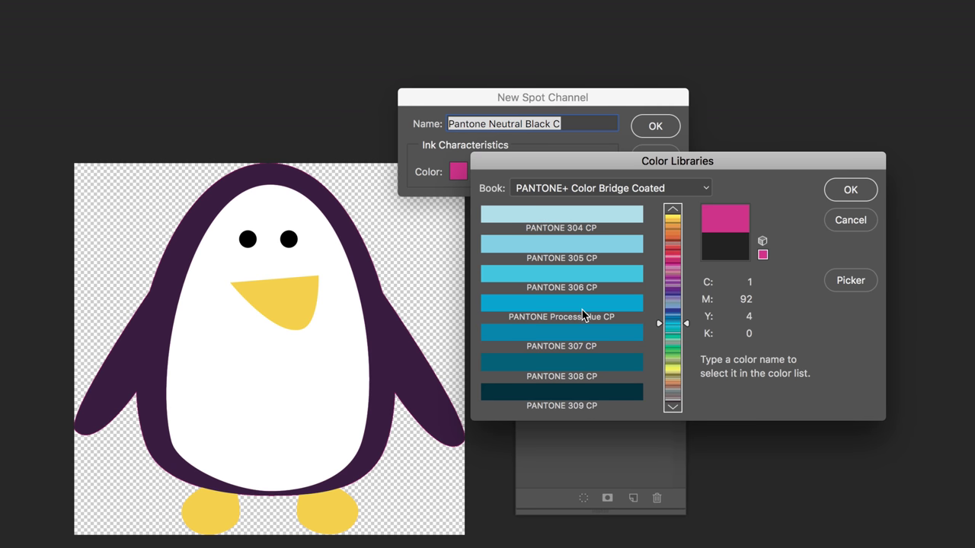
pyautogui.click(571, 336)
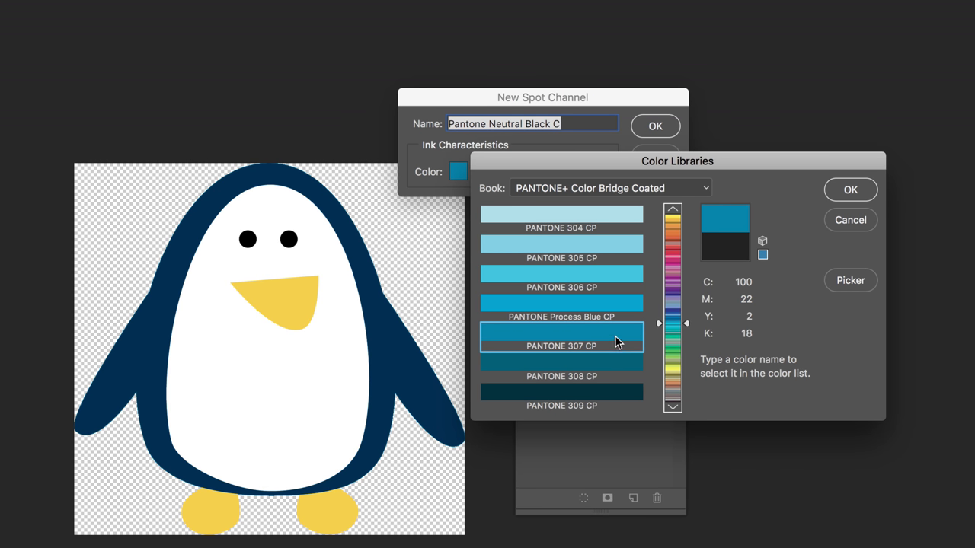
pyautogui.click(838, 191)
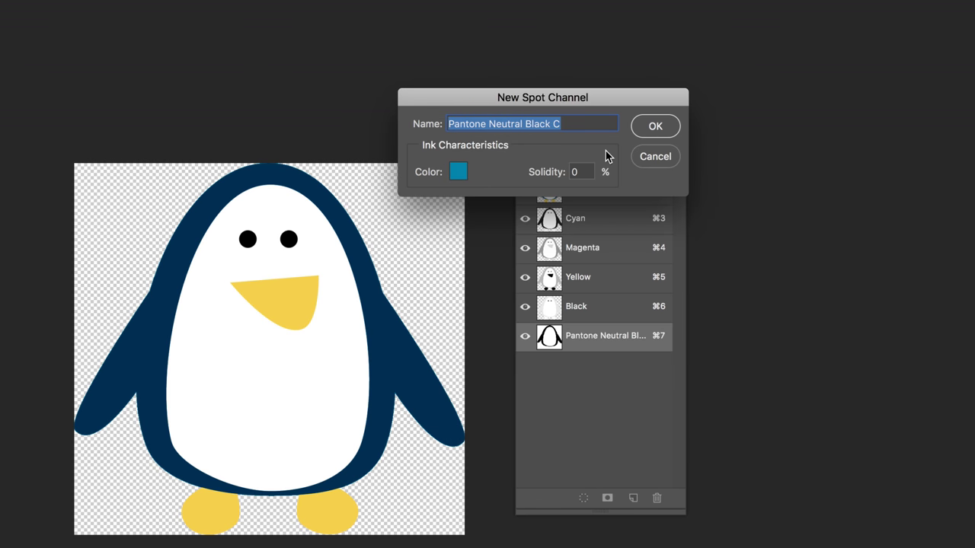
# - Rename the spot channel 'Pantone 307 CP' and create it
pyautogui.click(458, 173)
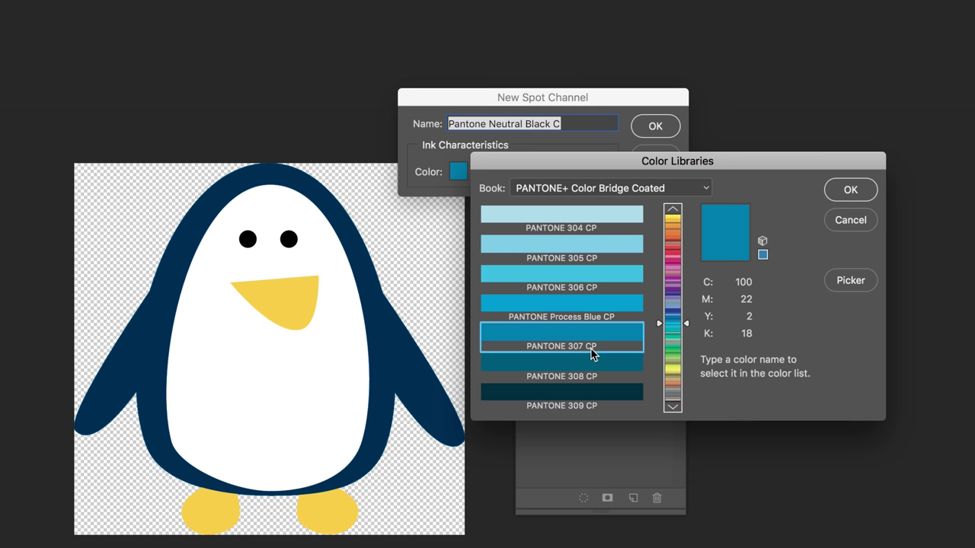
pyautogui.click(843, 190)
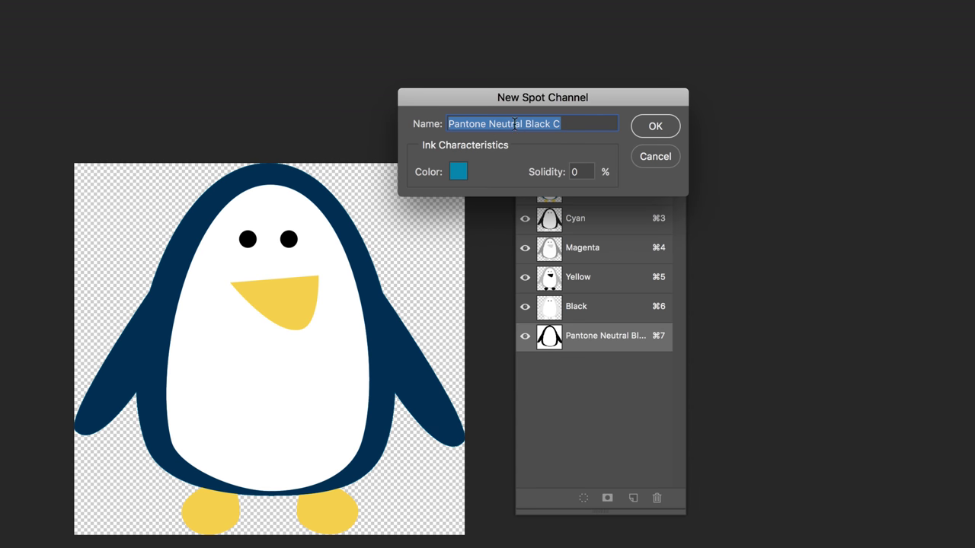
pyautogui.moveTo(488, 123); pyautogui.dragTo(581, 124)
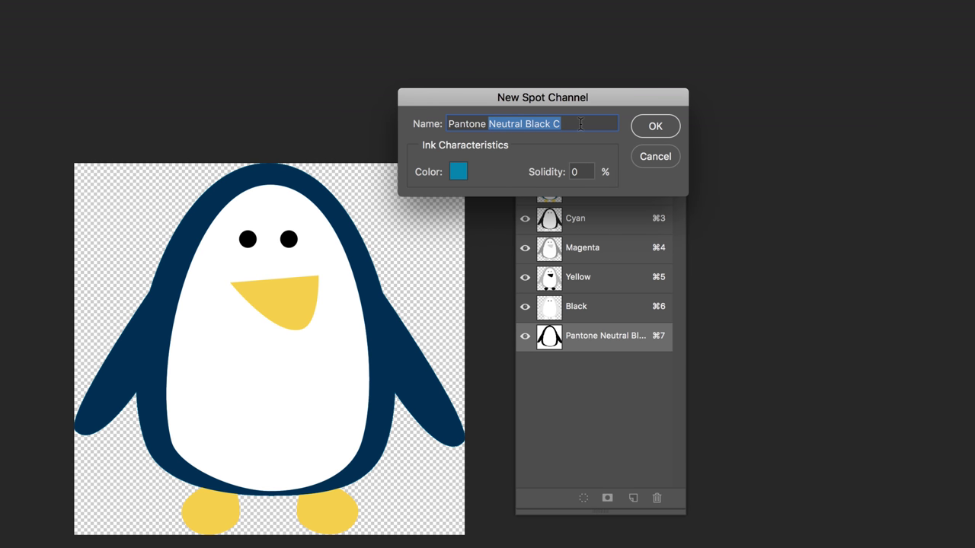
pyautogui.write('307 CP')
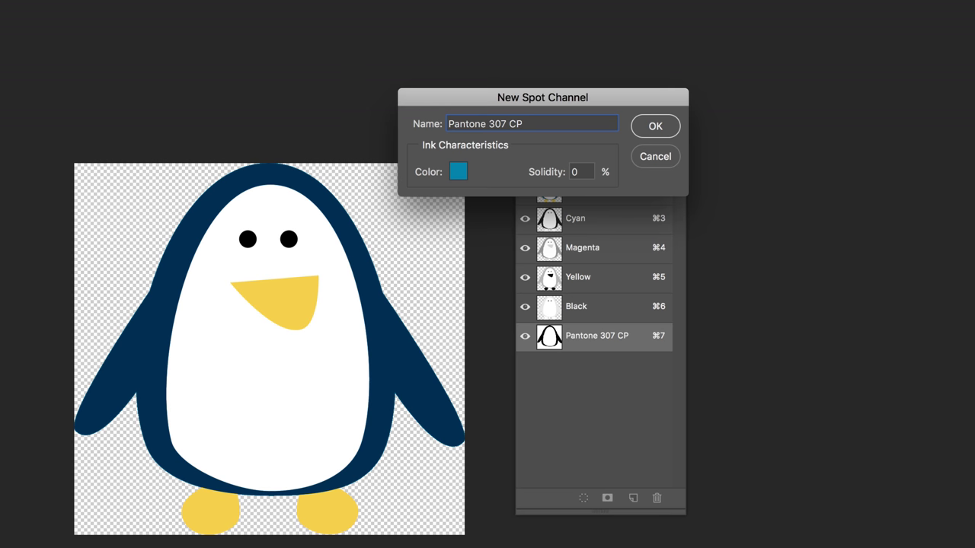
pyautogui.click(655, 126)
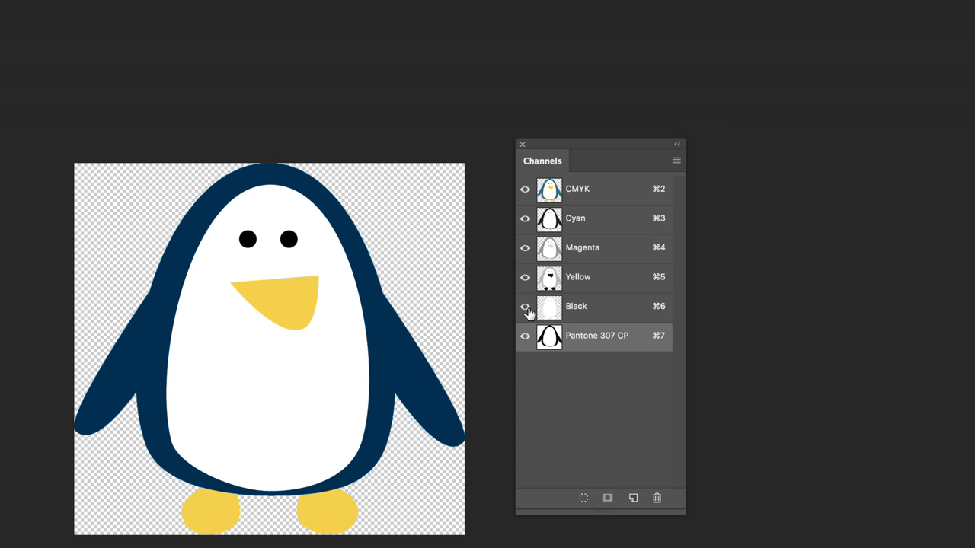
pyautogui.moveTo(527, 313); pyautogui.dragTo(524, 218)
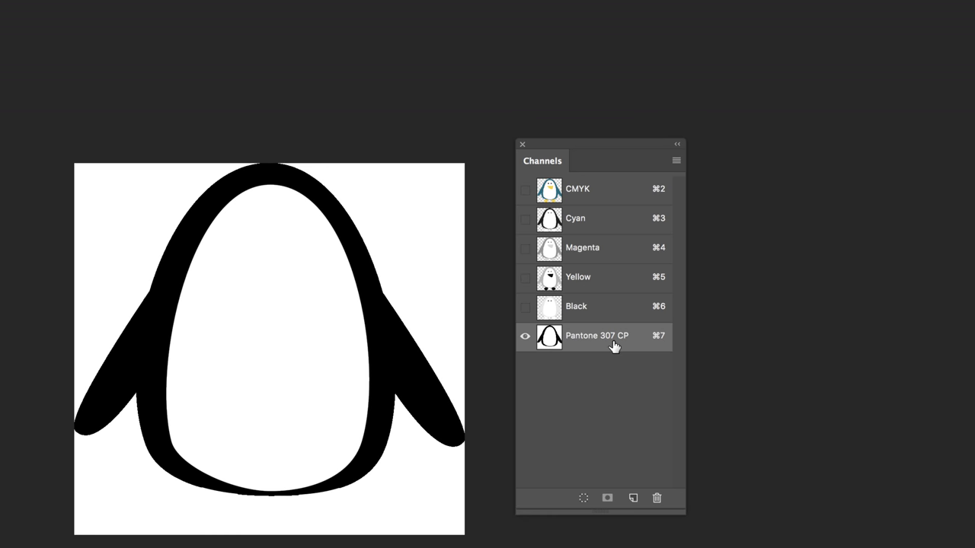
pyautogui.click(525, 189)
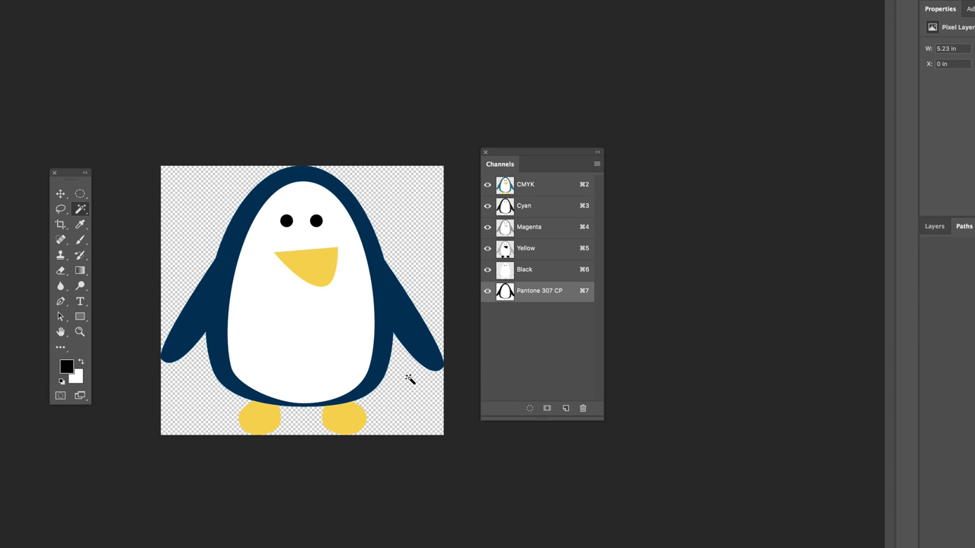
# - View the Pantone 307 CP plate alone, then select and deselect the white belly
pyautogui.click(487, 184)
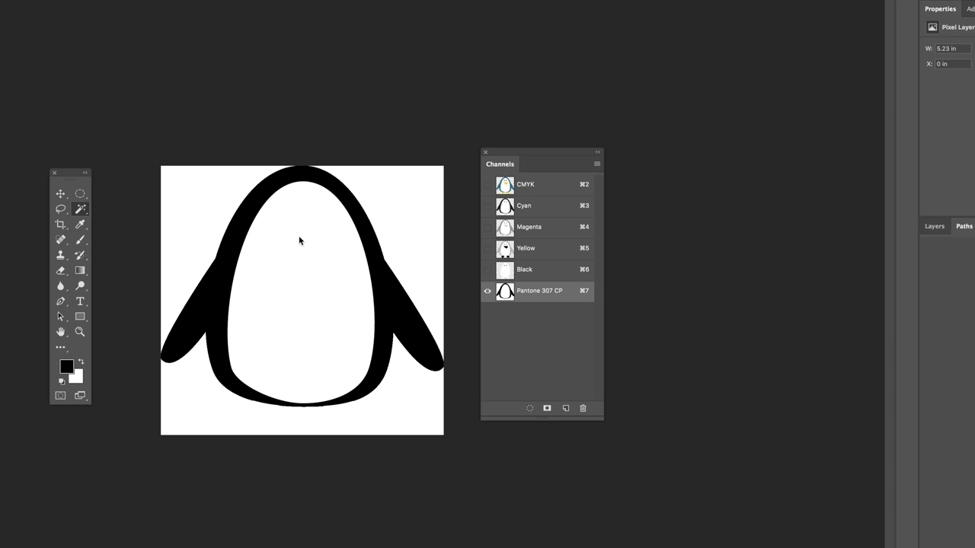
pyautogui.click(303, 226)
pyautogui.press('super+d')
# - Show all channels, activate the CMYK composite, and magic-wand select the penguin's eyes
pyautogui.click(488, 186)
pyautogui.click(532, 185)
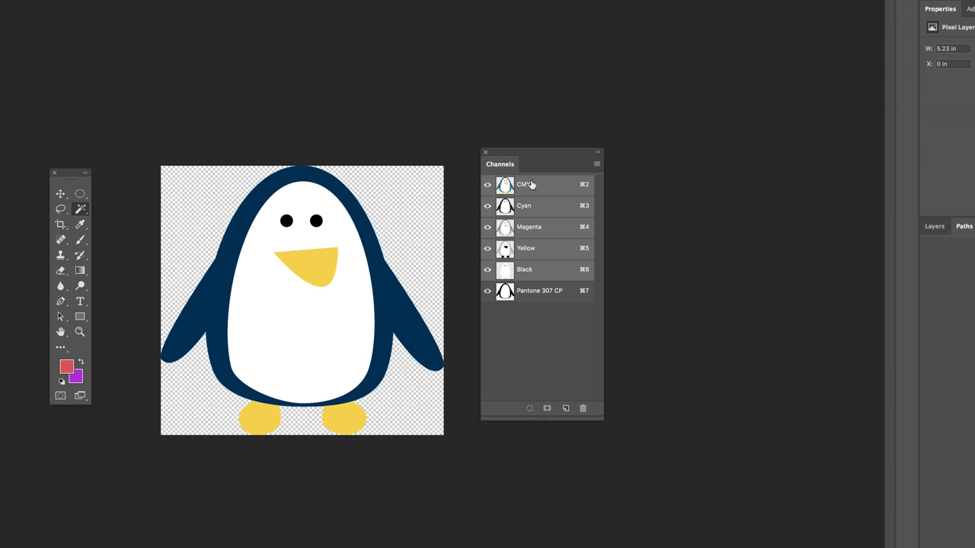
pyautogui.click(317, 222)
pyautogui.click(597, 164)
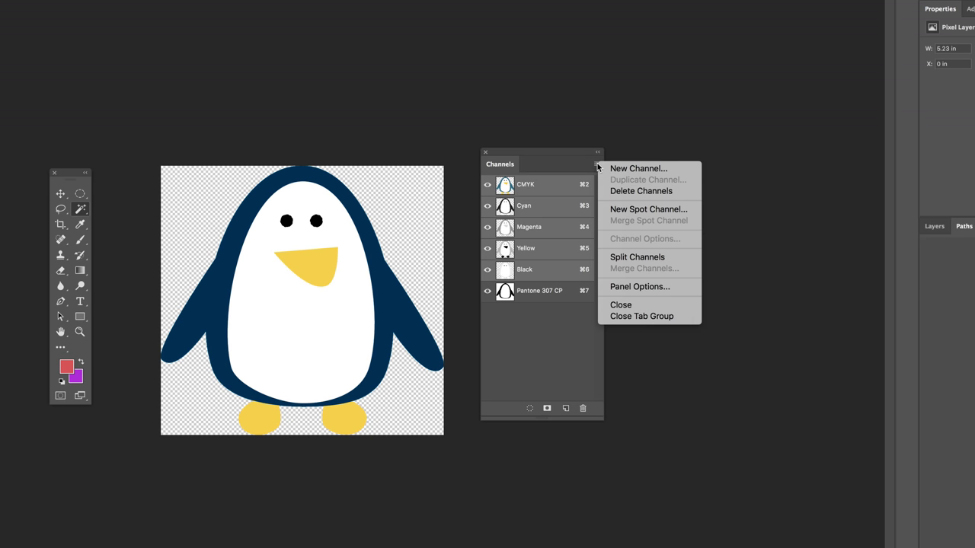
# - Start a new spot channel for the eyes with PANTONE Process Black CP ink
pyautogui.click(673, 209)
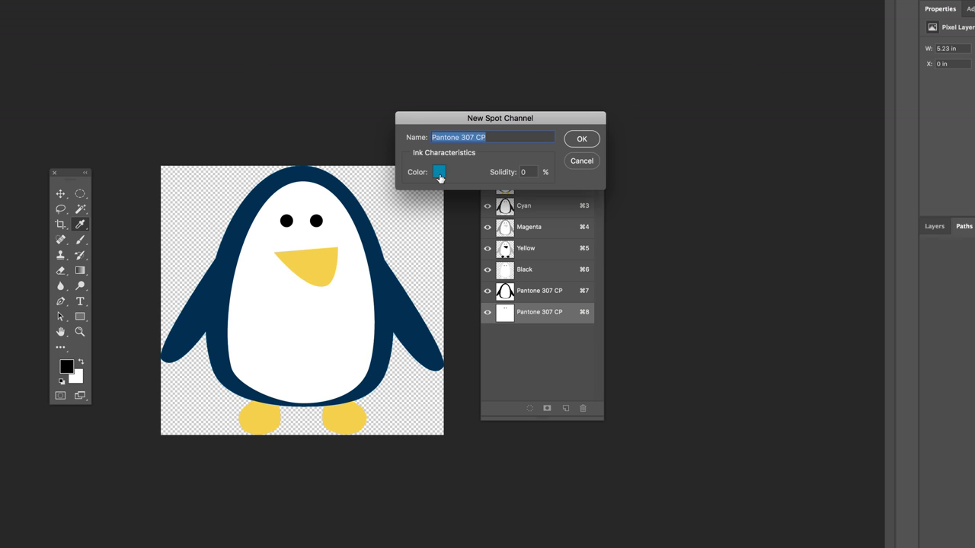
pyautogui.click(439, 173)
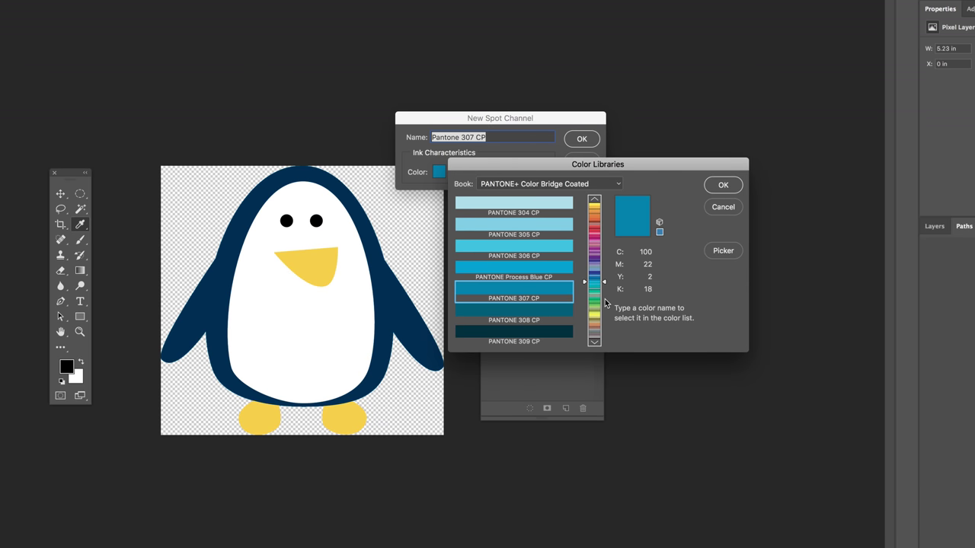
pyautogui.click(606, 204)
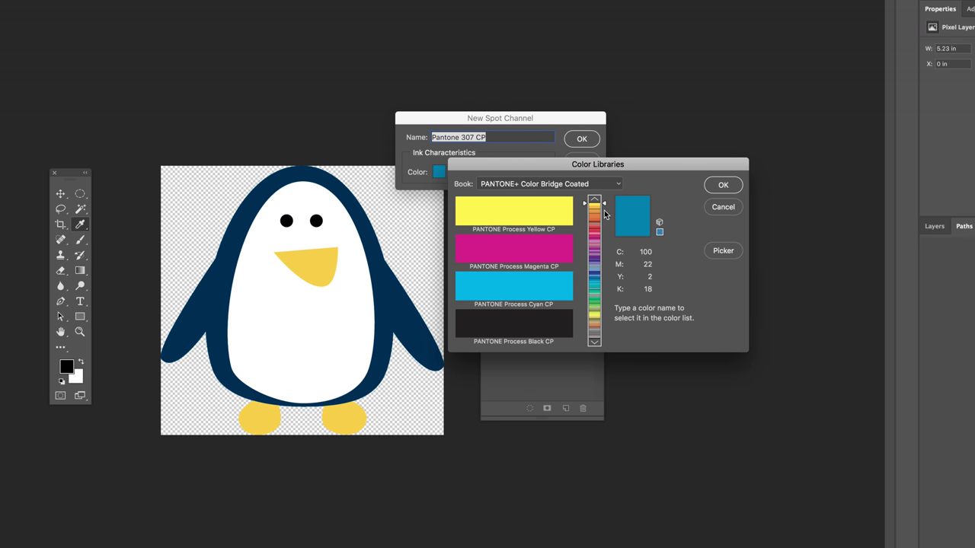
pyautogui.click(499, 329)
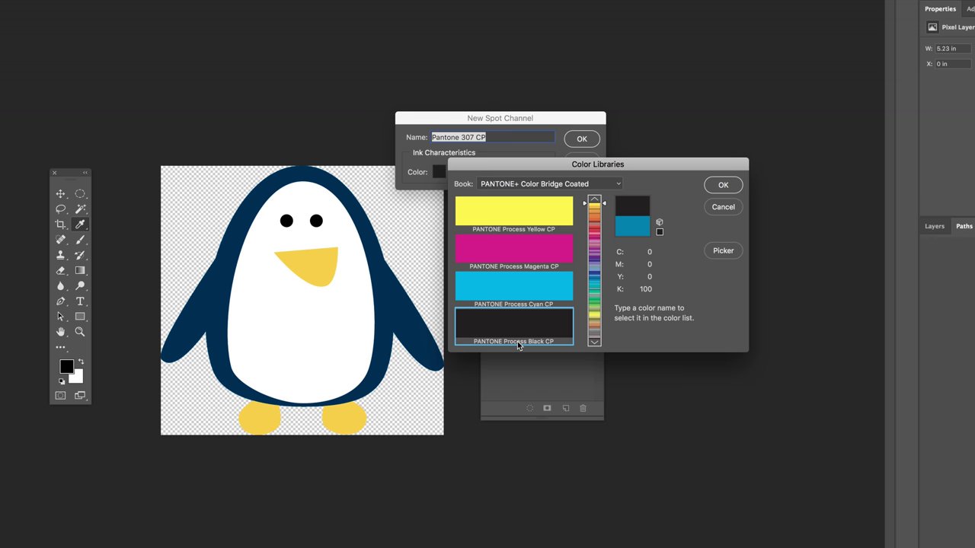
pyautogui.click(727, 185)
# - Name the channel 'Pantone Process Black CP', create it, and view it alone
pyautogui.moveTo(461, 137); pyautogui.dragTo(509, 137)
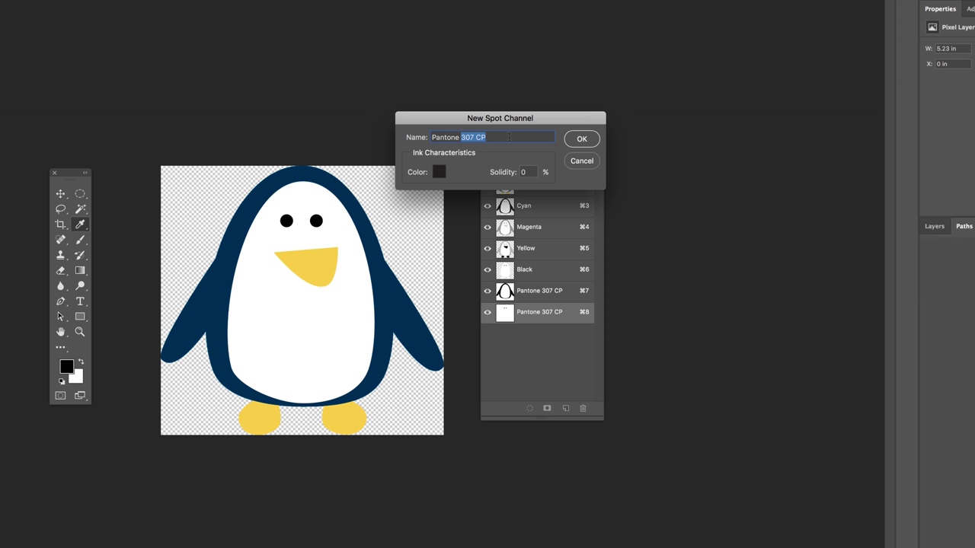
pyautogui.write('Process Black')
pyautogui.click(582, 142)
pyautogui.moveTo(488, 290); pyautogui.dragTo(486, 217)
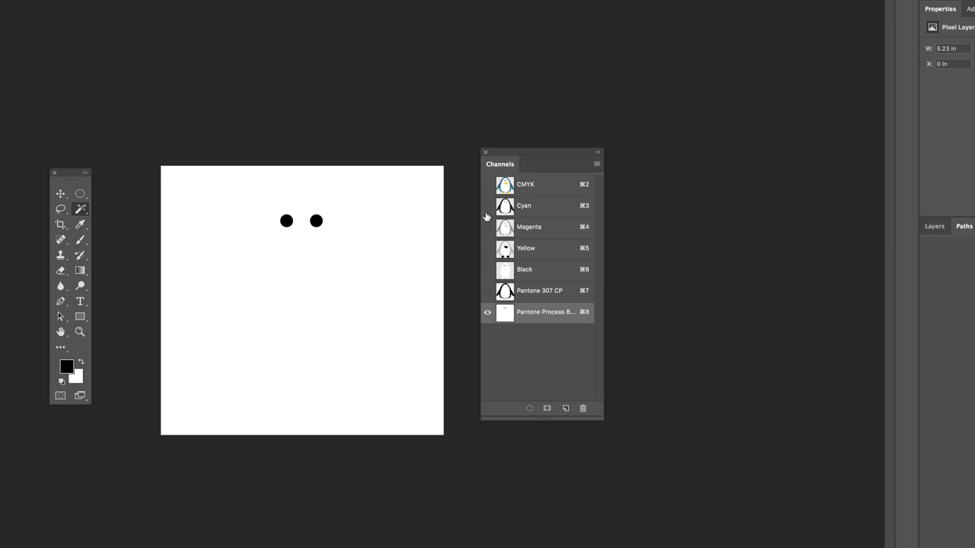
# - Show all channels again and magic-wand select the penguin's beak and both feet
pyautogui.click(488, 184)
pyautogui.click(488, 291)
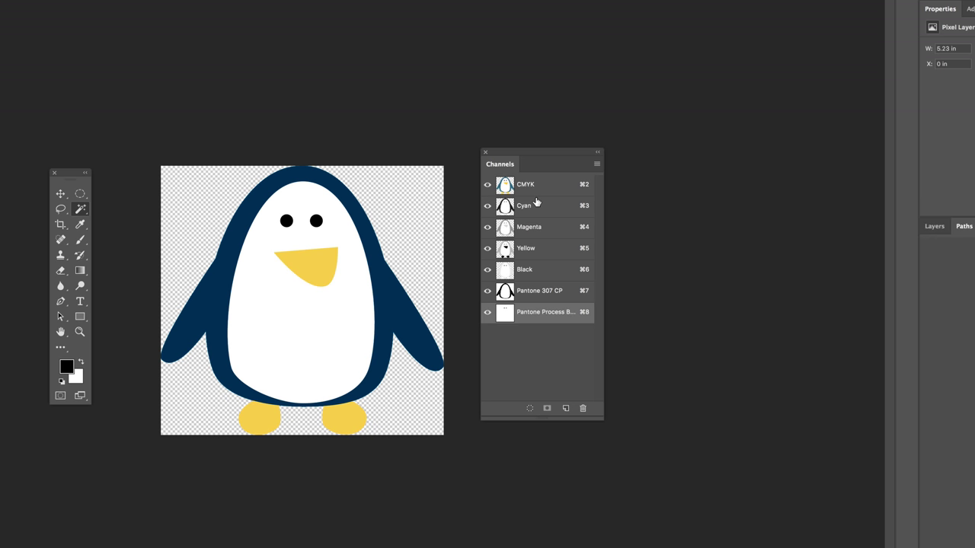
pyautogui.click(533, 191)
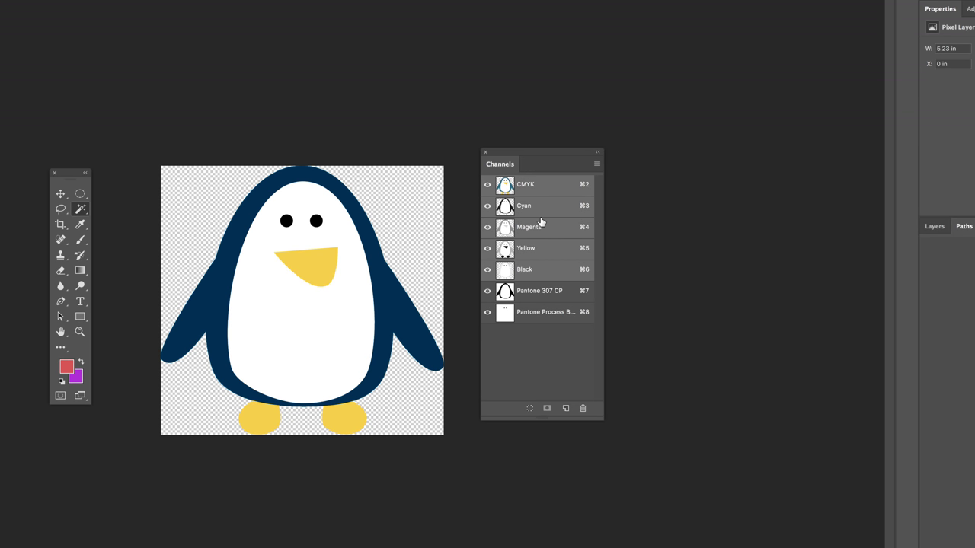
pyautogui.click(324, 273)
pyautogui.keyDown('shift'); pyautogui.click(355, 425); pyautogui.keyUp('shift')
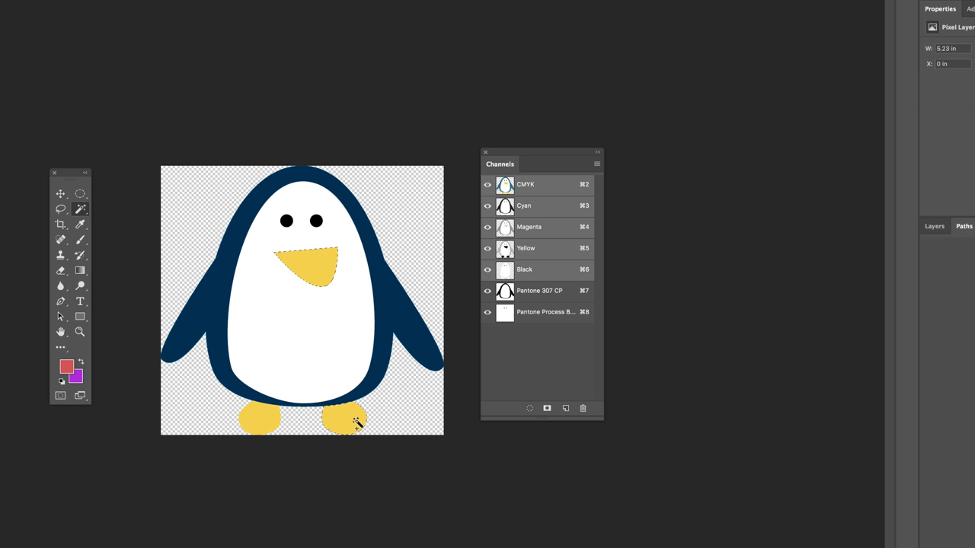
pyautogui.keyDown('shift'); pyautogui.click(268, 425); pyautogui.keyUp('shift')
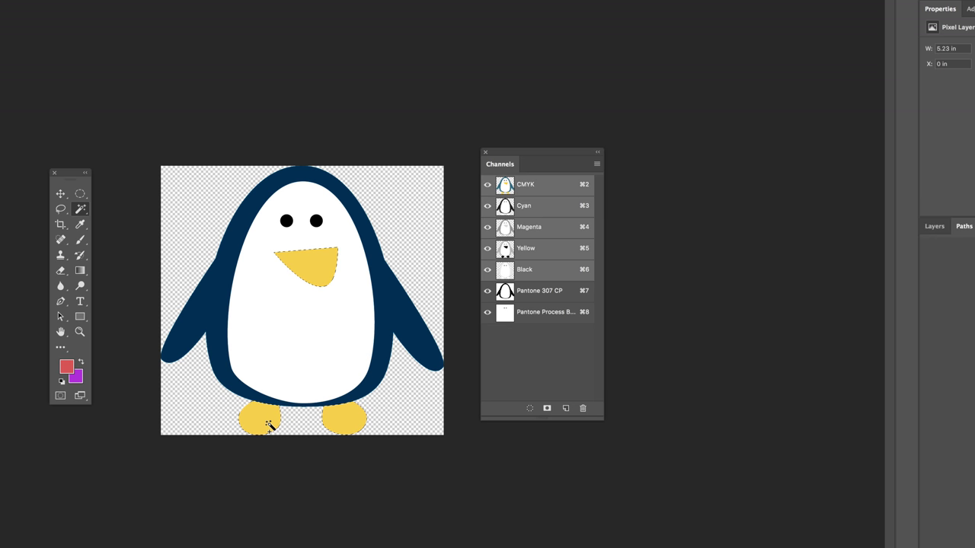
# - Make a new spot channel with ink PANTONE 1375 CP, named Pantone 1375 CP
pyautogui.click(598, 164)
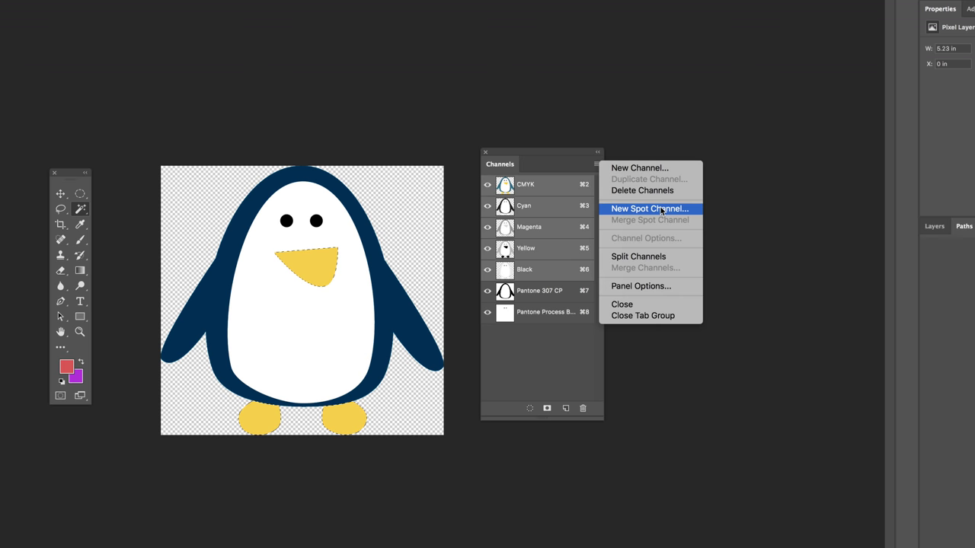
pyautogui.click(661, 209)
pyautogui.click(439, 173)
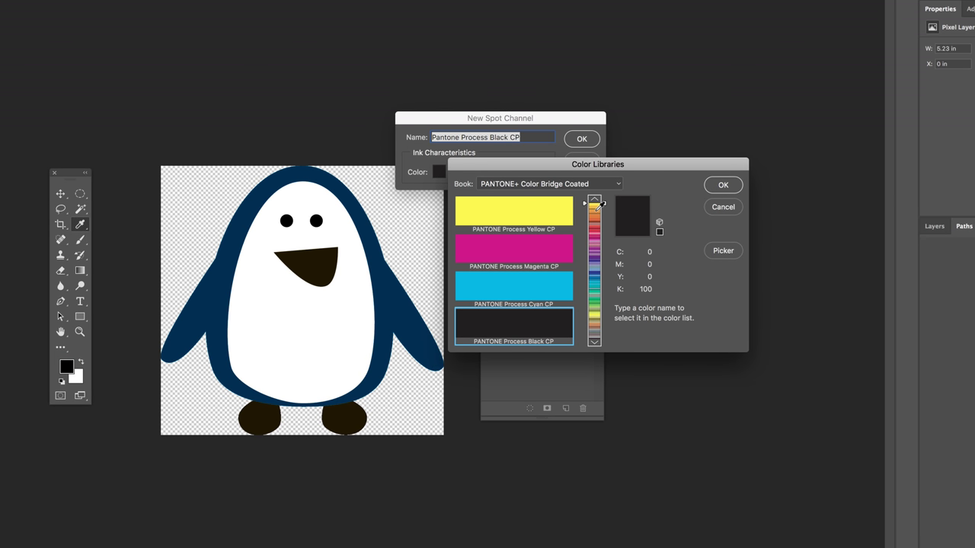
pyautogui.moveTo(602, 203); pyautogui.dragTo(599, 211)
pyautogui.click(515, 288)
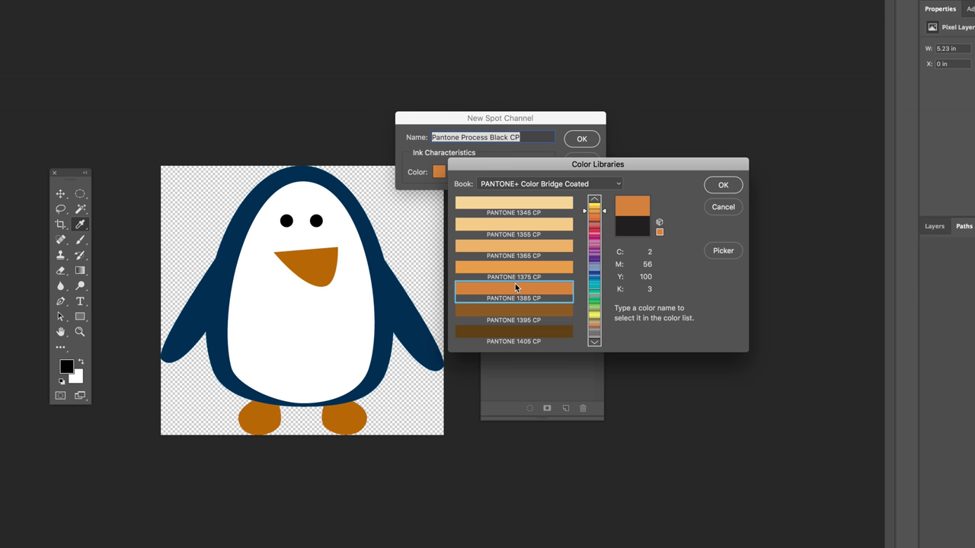
pyautogui.click(518, 268)
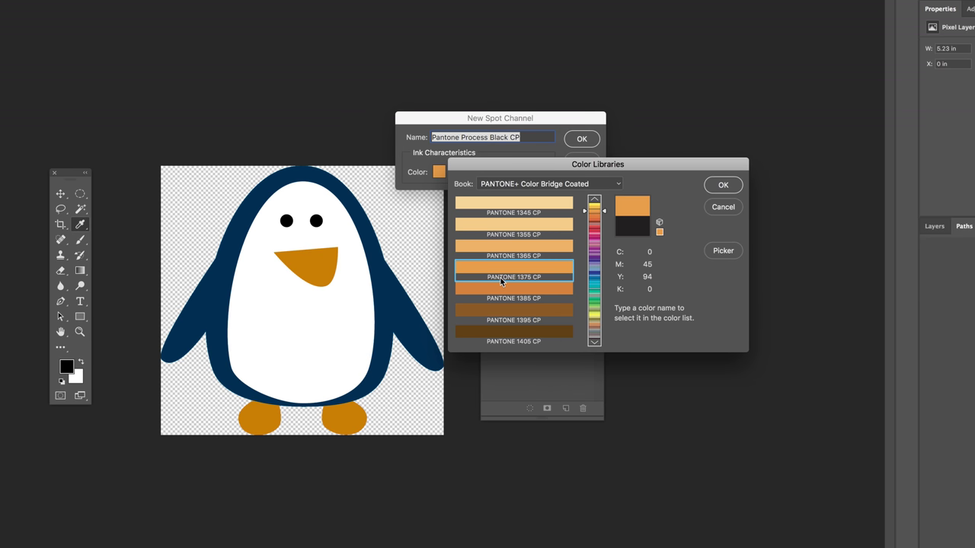
pyautogui.click(723, 188)
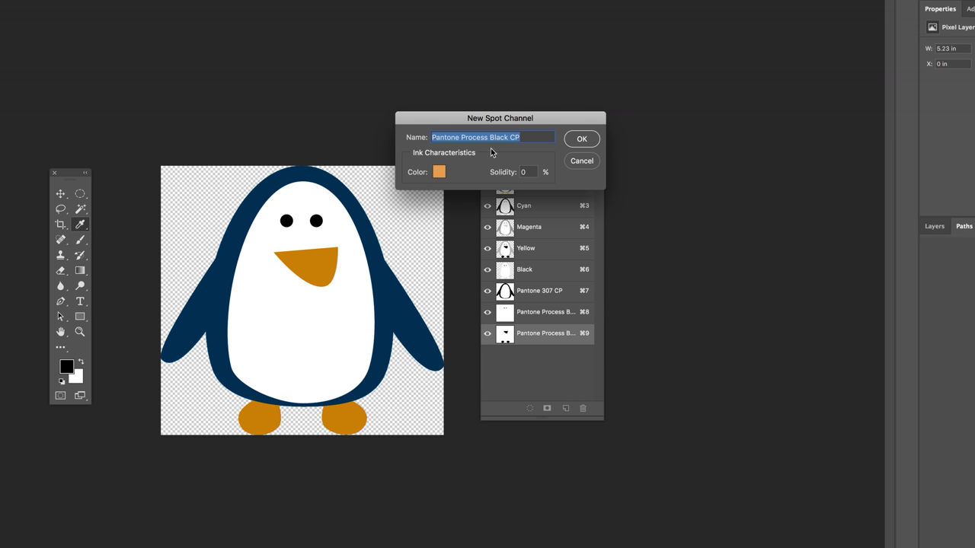
pyautogui.click(487, 137)
pyautogui.moveTo(509, 137); pyautogui.dragTo(461, 137)
pyautogui.write('1375')
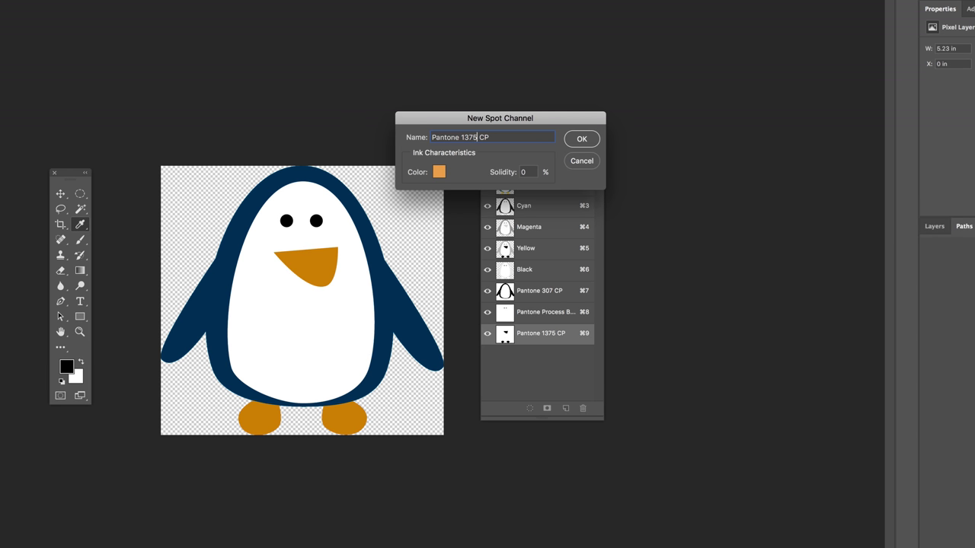
pyautogui.click(582, 139)
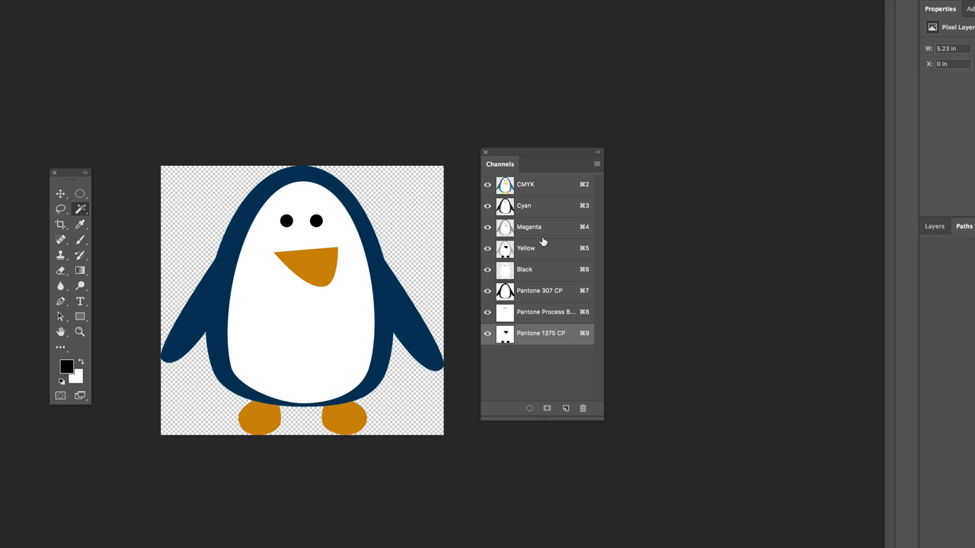
# - Toggle the Pantone 307 CP, Process Black and 1375 CP channels to inspect each plate
pyautogui.click(487, 184)
pyautogui.click(487, 291)
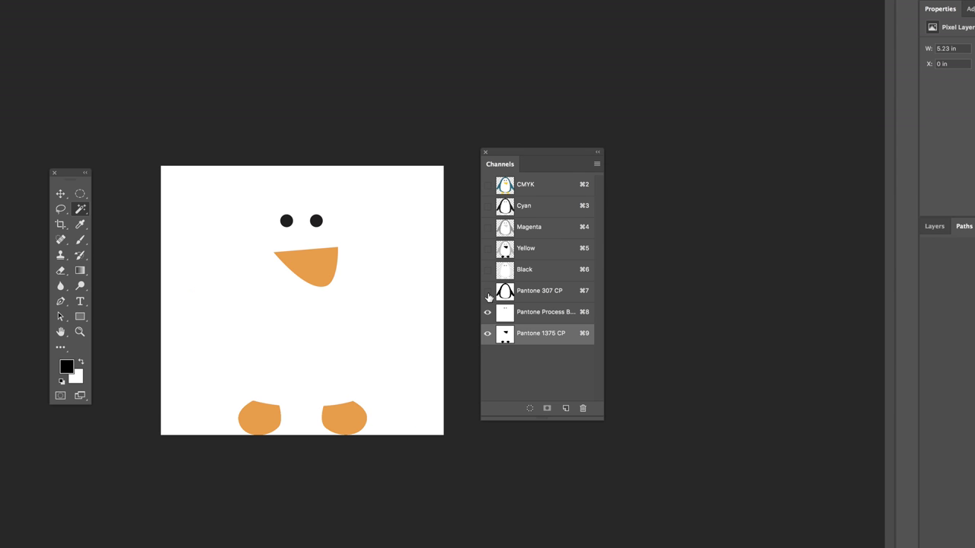
pyautogui.click(488, 312)
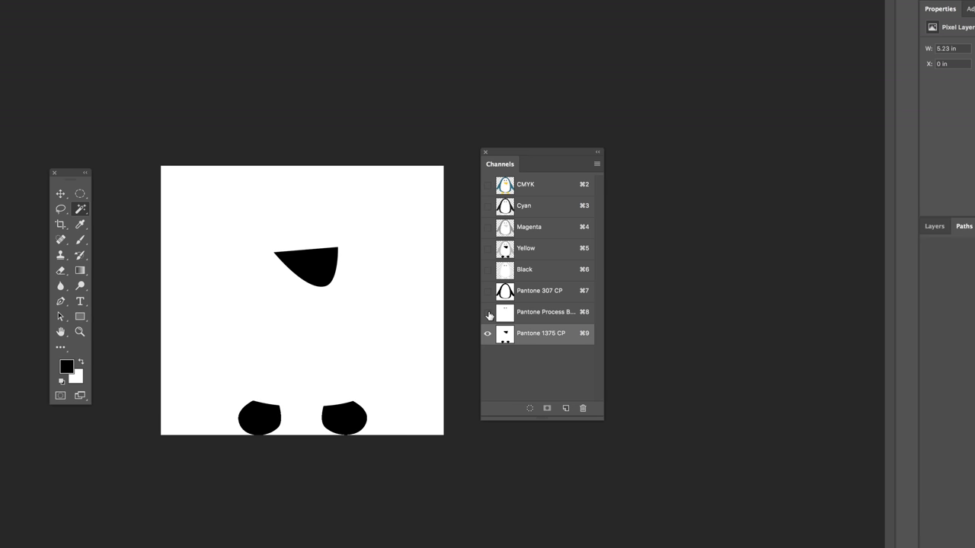
pyautogui.click(489, 313)
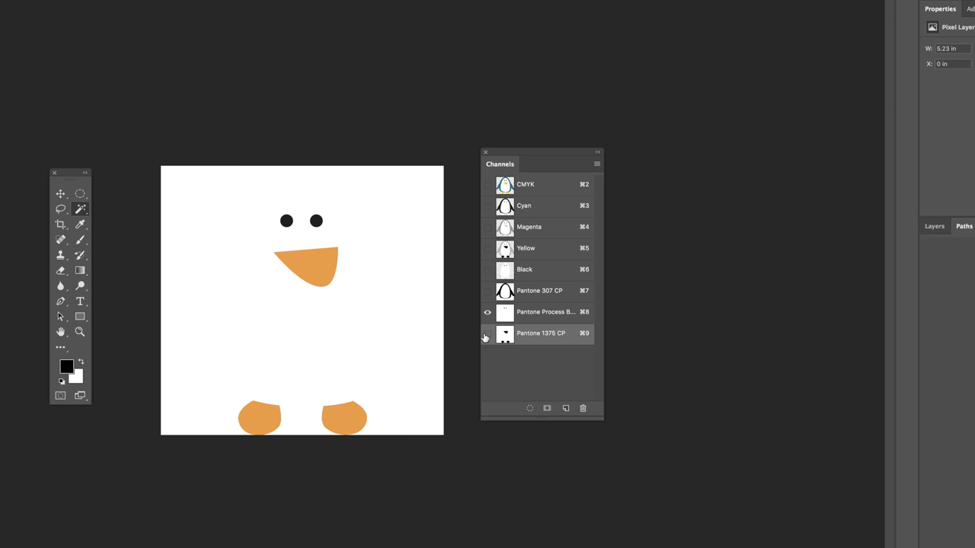
pyautogui.click(486, 335)
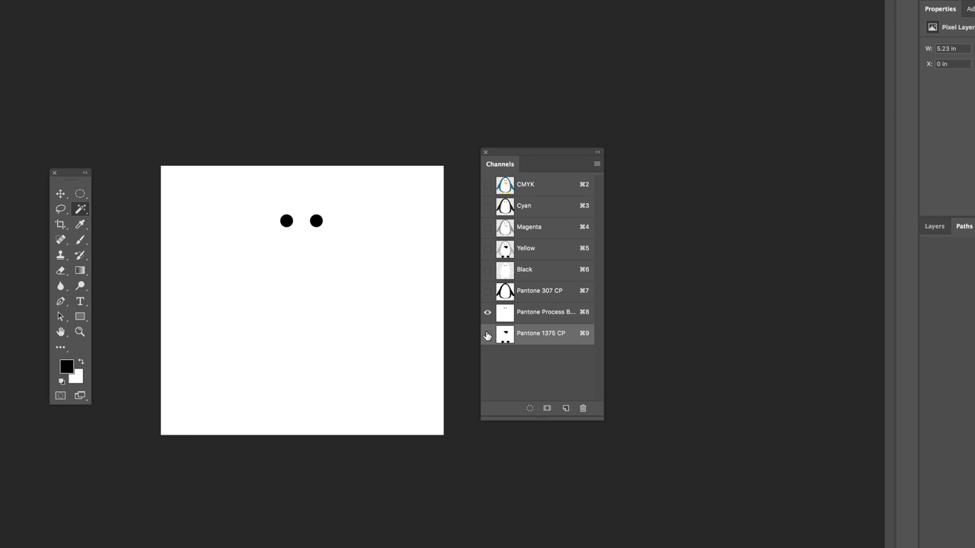
pyautogui.click(487, 336)
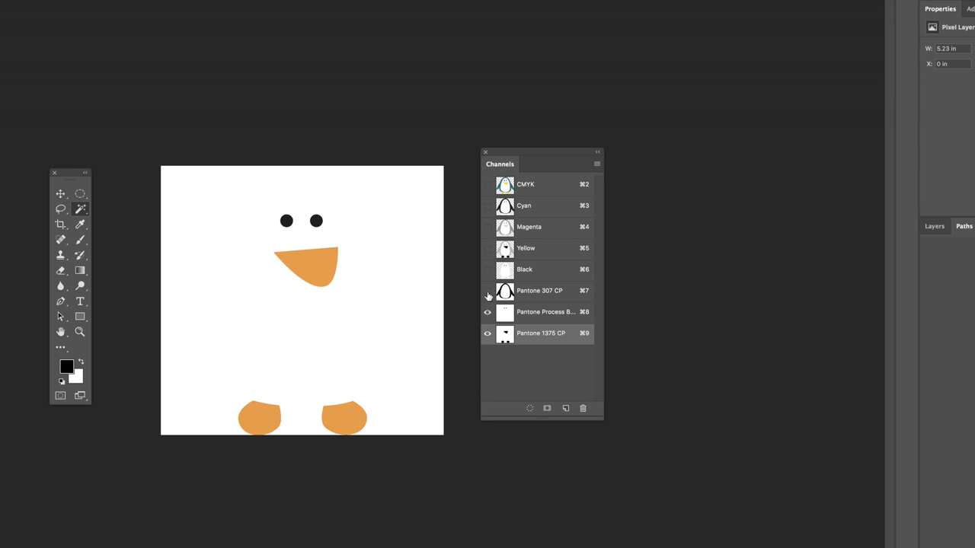
pyautogui.click(488, 291)
pyautogui.click(488, 312)
pyautogui.click(488, 336)
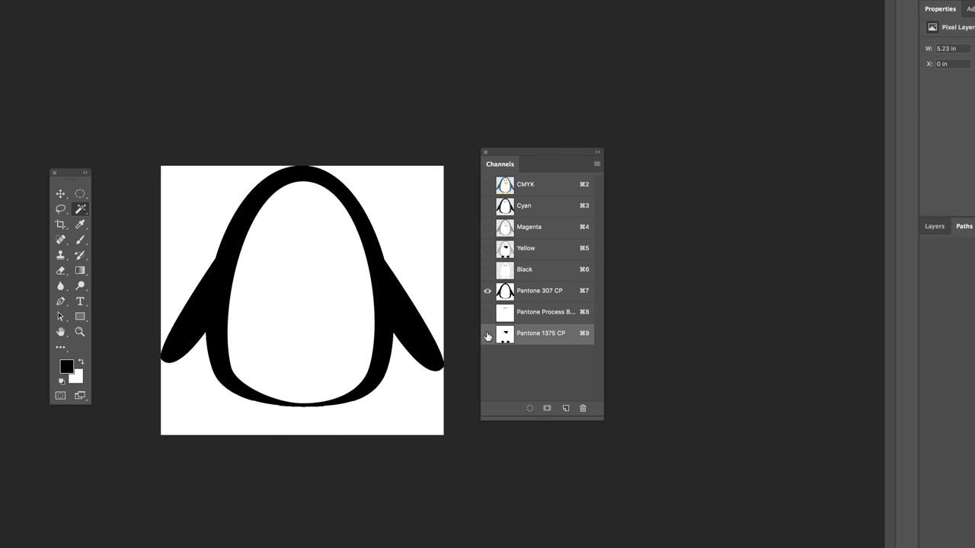
pyautogui.click(487, 313)
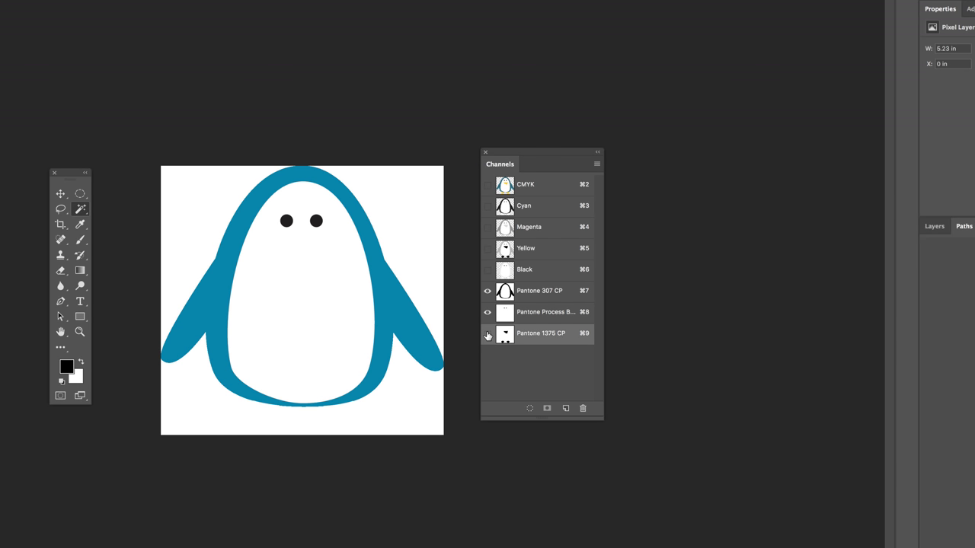
pyautogui.click(488, 336)
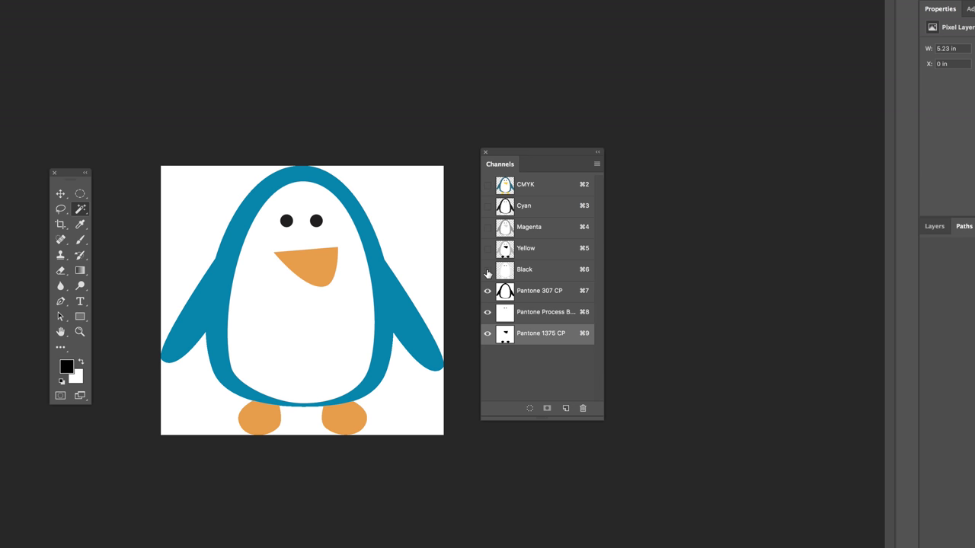
# - Turn the Black, Yellow, Magenta and Cyan channels back on
pyautogui.click(488, 270)
pyautogui.click(487, 248)
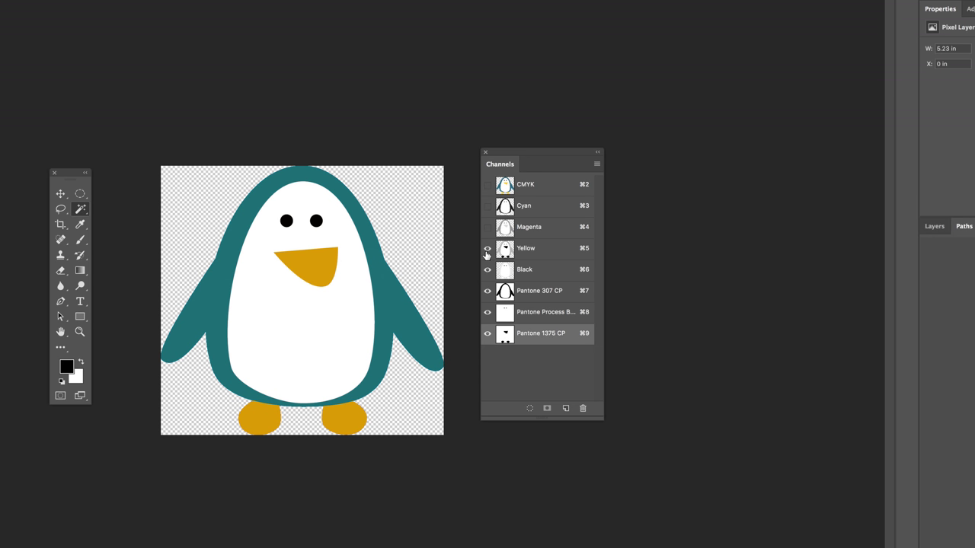
pyautogui.click(488, 227)
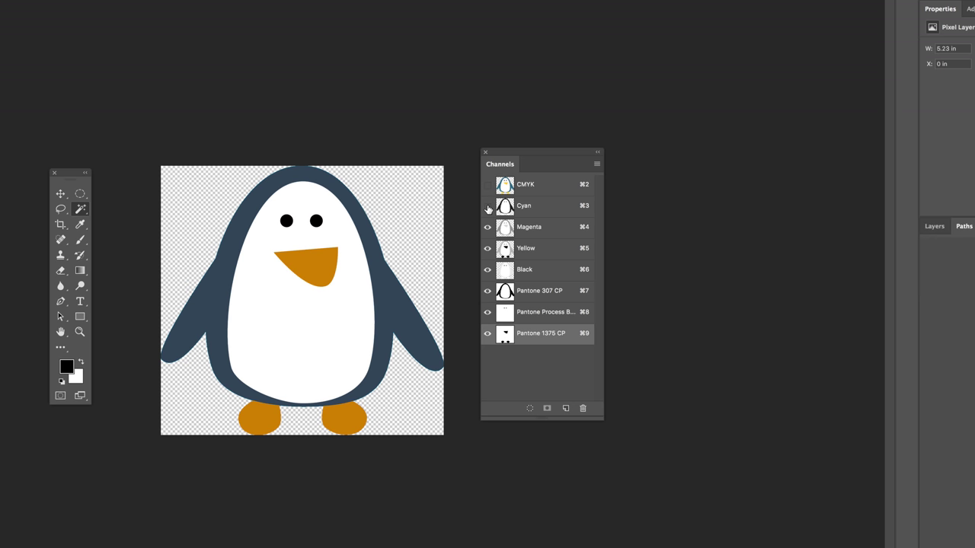
pyautogui.click(488, 207)
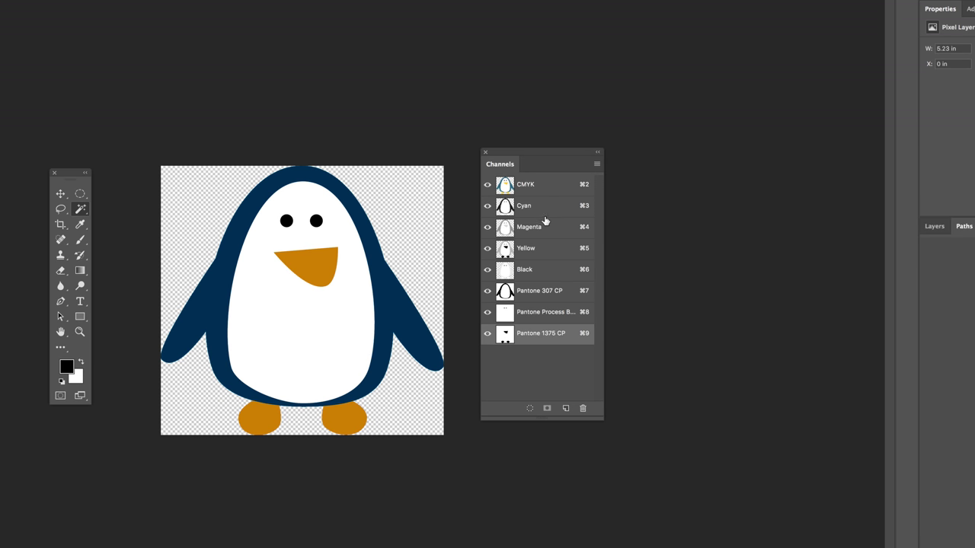
# - Target the CMYK composite, select with the Magic Wand and delete the process-channel content
pyautogui.click(532, 209)
pyautogui.click(527, 193)
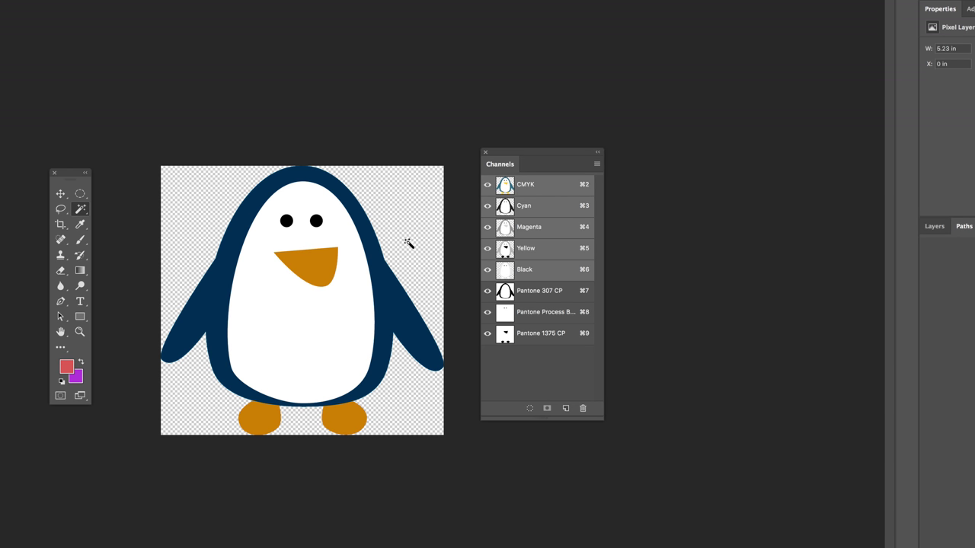
pyautogui.click(359, 241)
pyautogui.press('BackSpace')
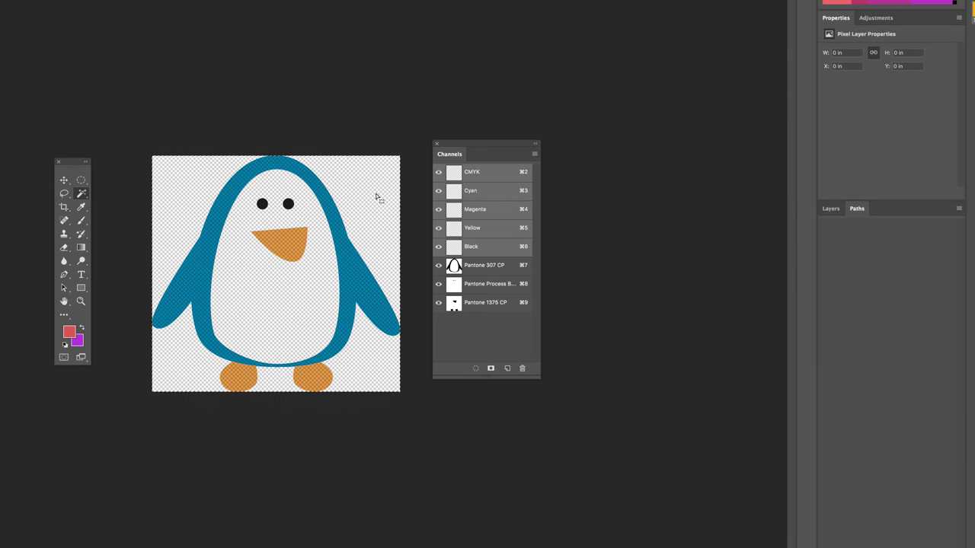
# - With the Move tool active, float the Layers panel beside Channels and select Layer 0
pyautogui.click(64, 180)
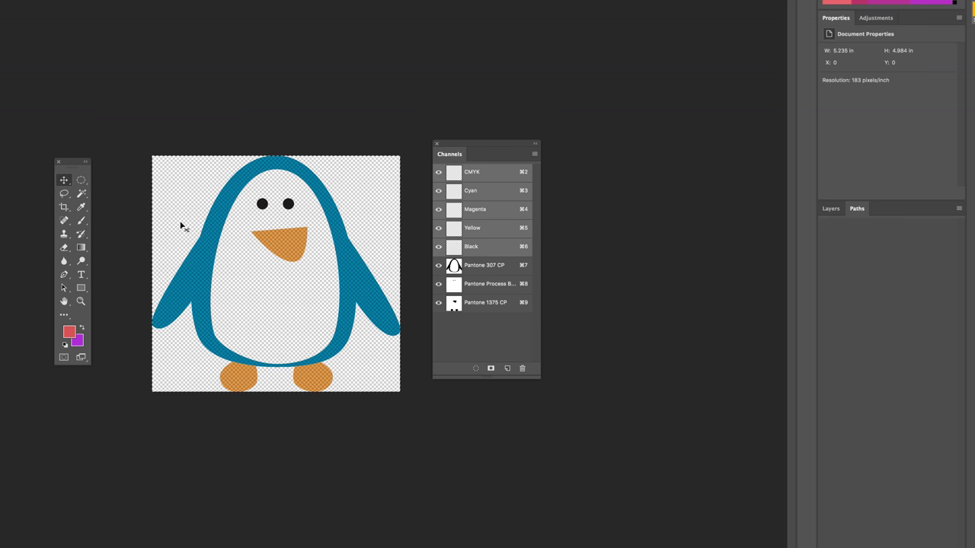
pyautogui.moveTo(476, 144); pyautogui.dragTo(475, 144)
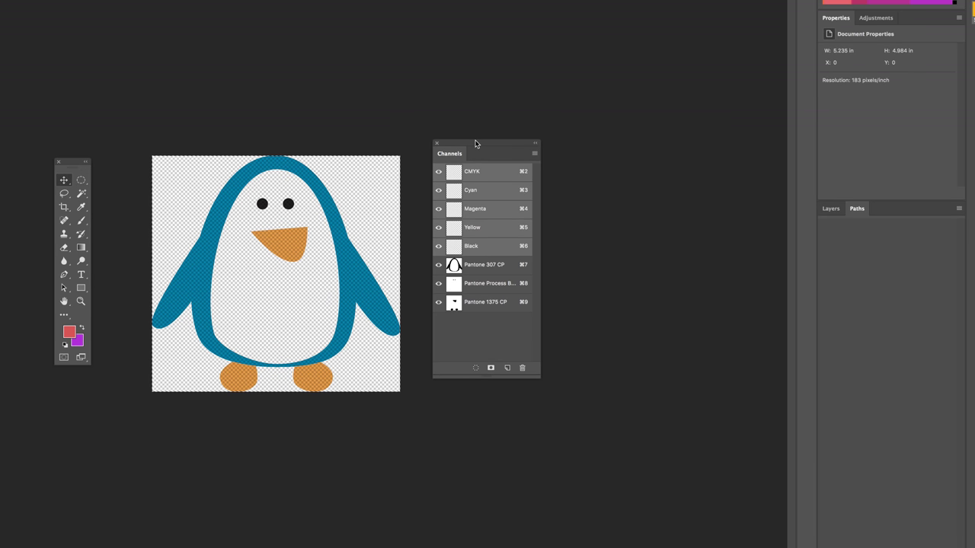
pyautogui.click(830, 209)
pyautogui.moveTo(830, 208); pyautogui.dragTo(559, 157)
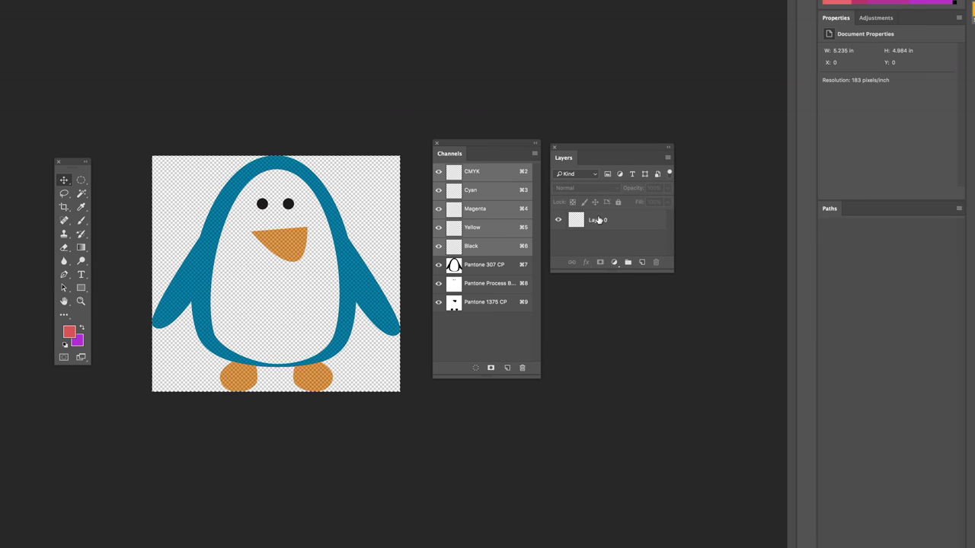
pyautogui.click(599, 223)
pyautogui.moveTo(582, 225); pyautogui.dragTo(585, 229)
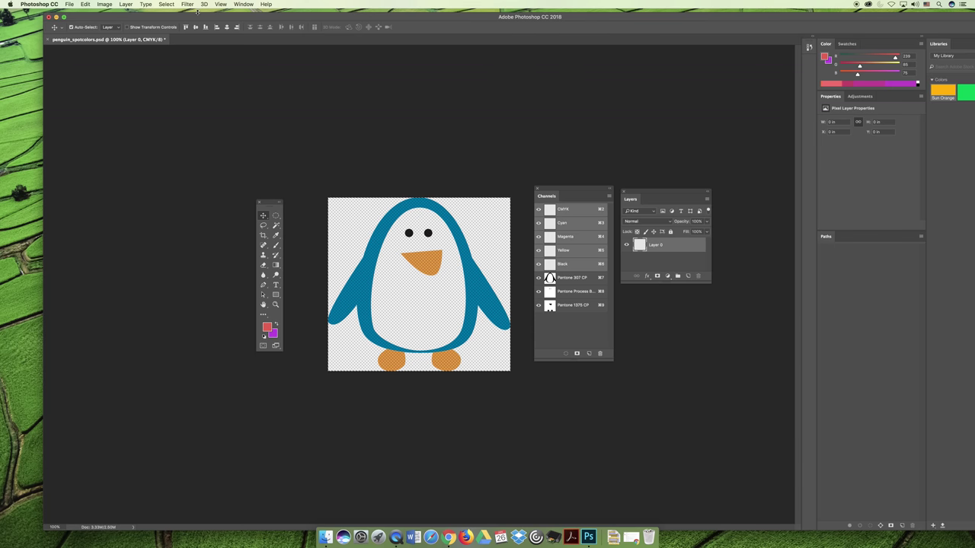
# - Fill Layer 0's background with White via Edit > Fill, then deselect
pyautogui.click(85, 4)
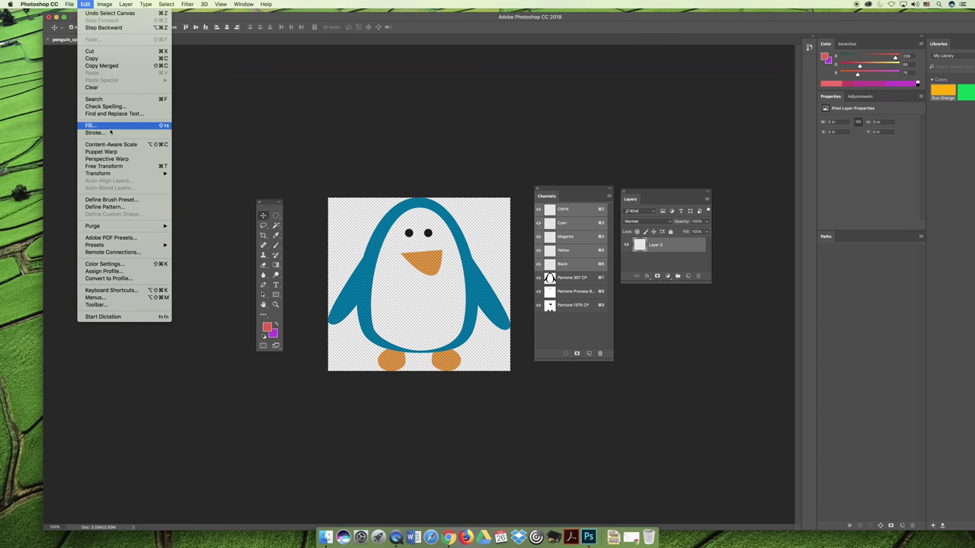
pyautogui.click(110, 128)
pyautogui.click(371, 178)
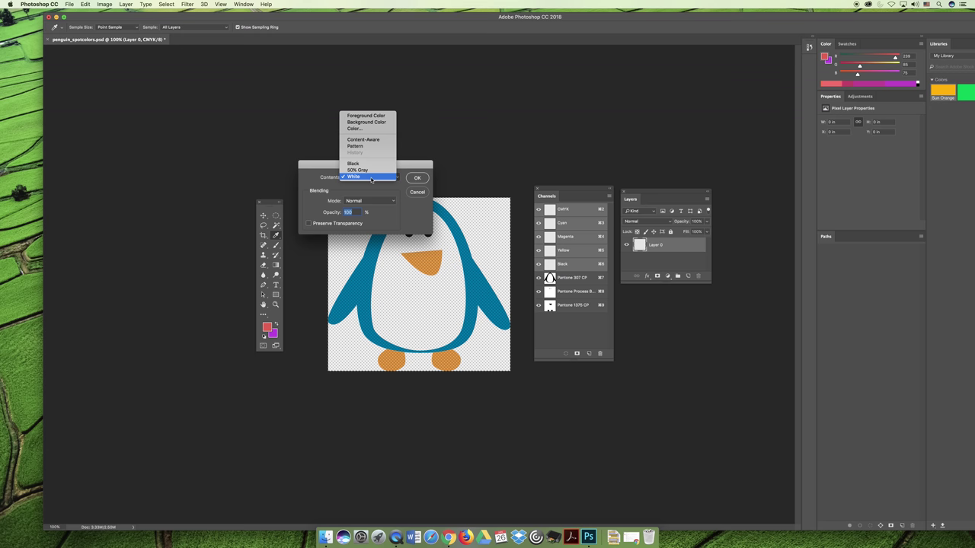
pyautogui.click(370, 178)
pyautogui.click(417, 177)
pyautogui.press('v')
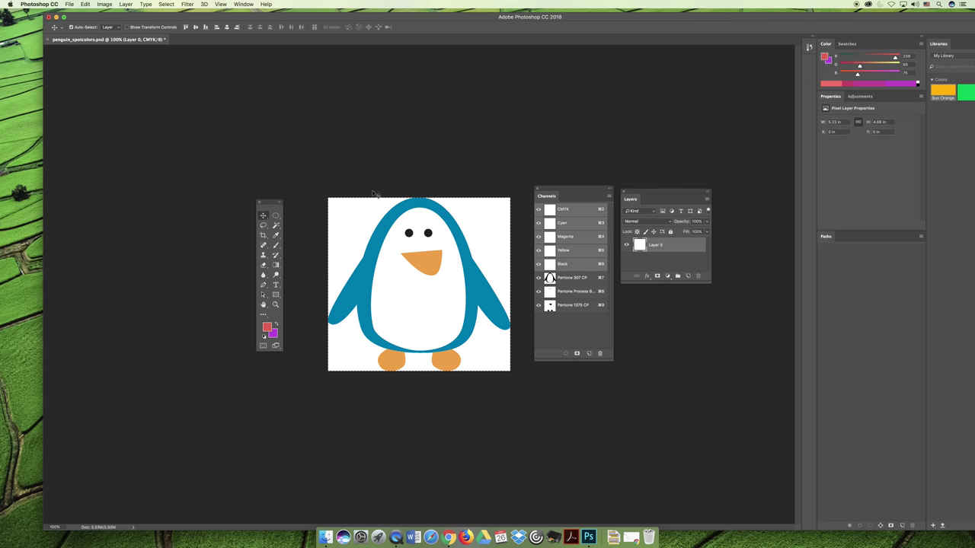
pyautogui.click(323, 178)
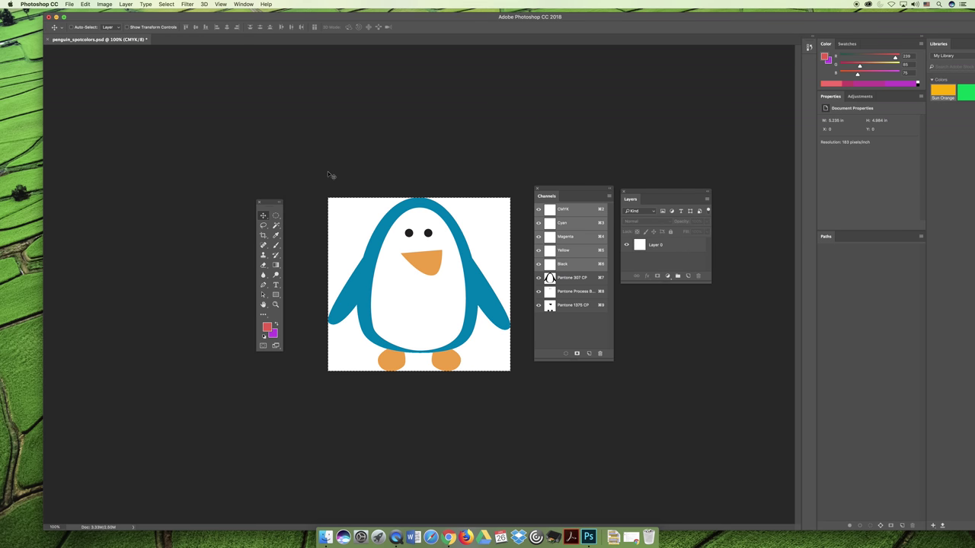
pyautogui.hotkey('ctrl', 'd')
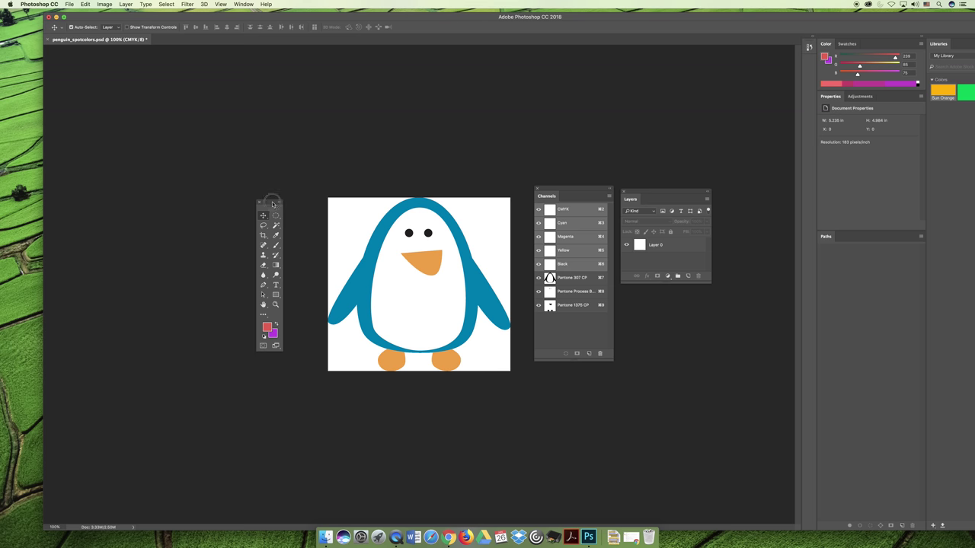
# - Save the document as penguin_spotcolors.psd
pyautogui.moveTo(273, 206); pyautogui.dragTo(300, 175)
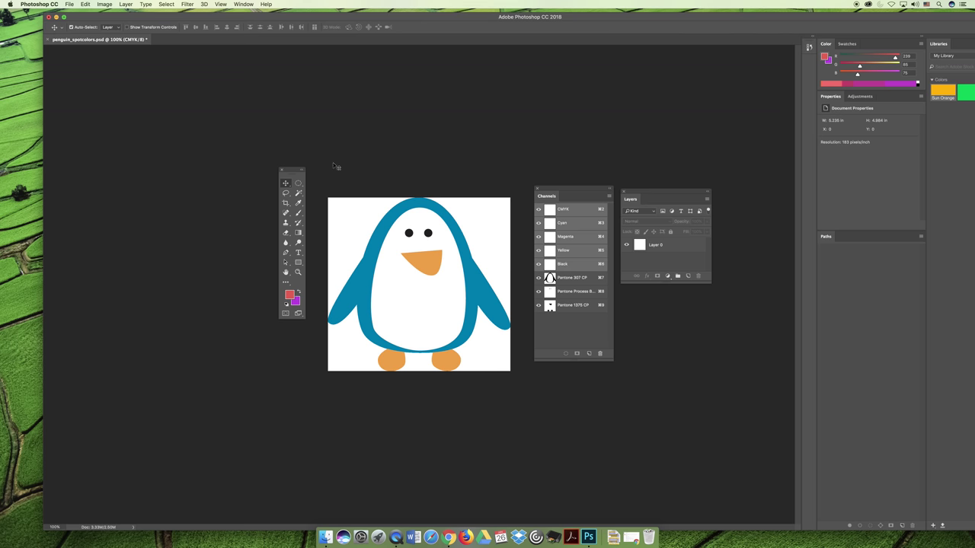
pyautogui.click(70, 3)
pyautogui.click(76, 73)
# - Launch Adobe InDesign CC 2018 from Finder's Applications folder and close Finder
pyautogui.click(320, 537)
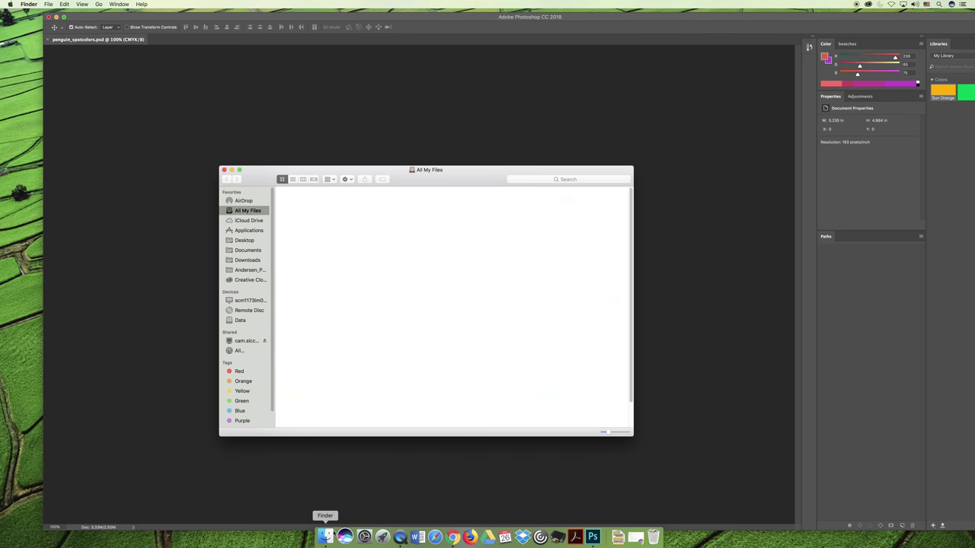
pyautogui.click(248, 230)
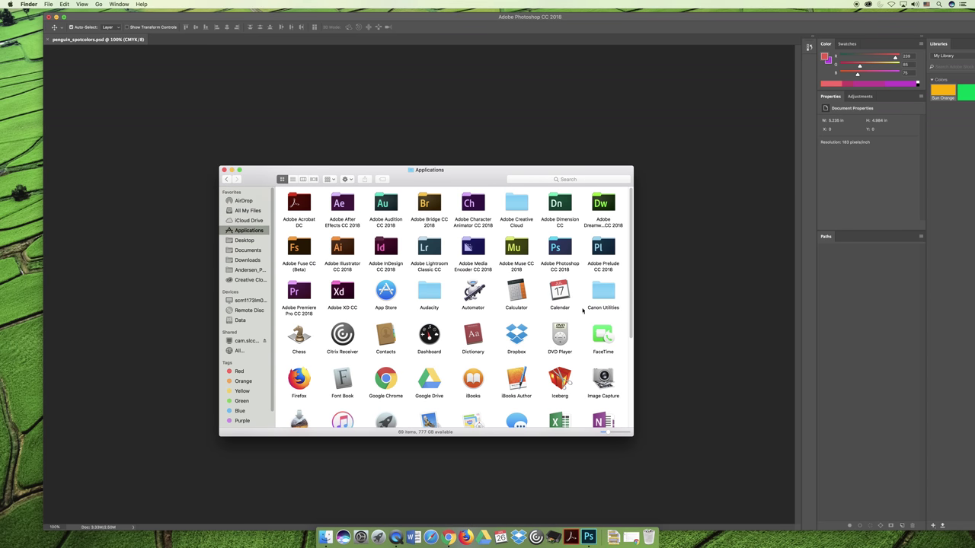
pyautogui.doubleClick(387, 248)
pyautogui.doubleClick(297, 202)
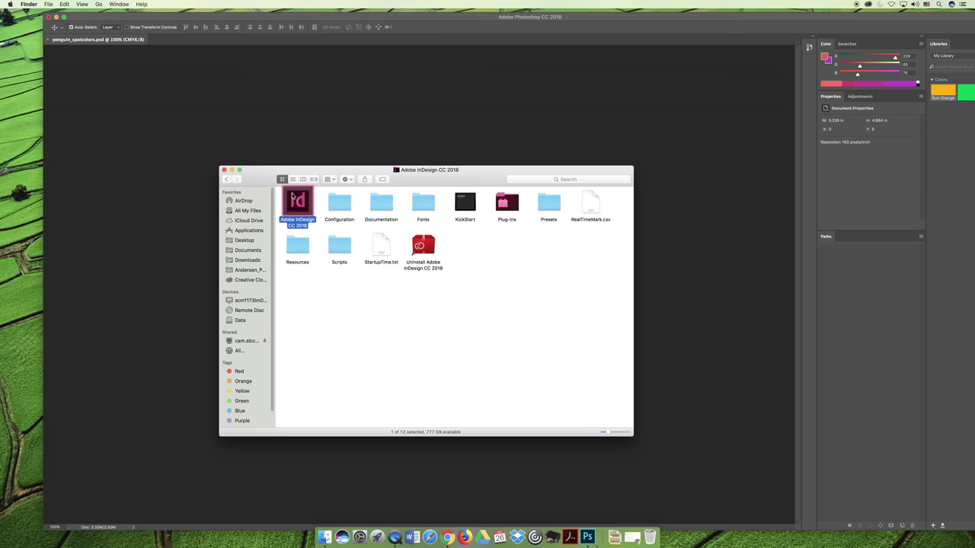
pyautogui.click(224, 170)
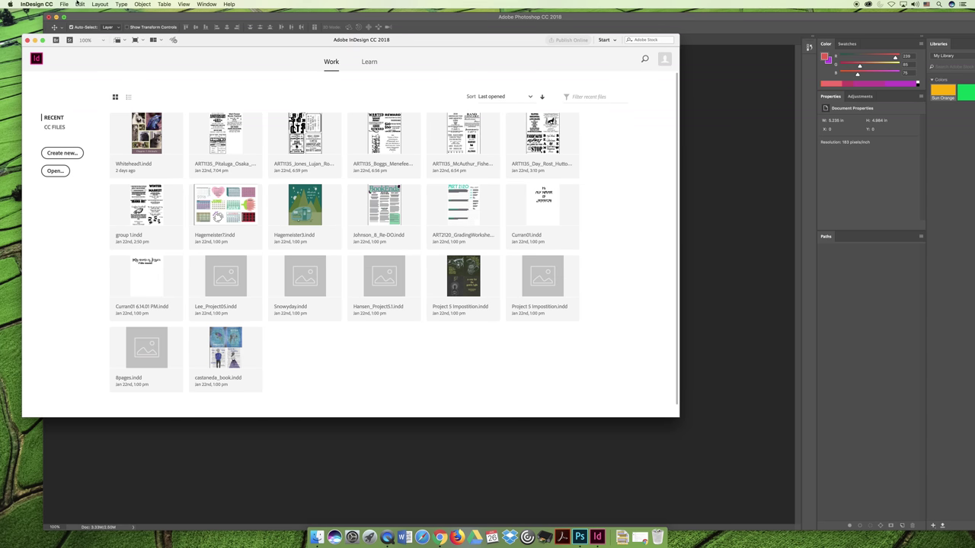
# - Create a new 8.5 × 11 in InDesign document and maximize its window
pyautogui.click(64, 4)
pyautogui.moveTo(69, 14)
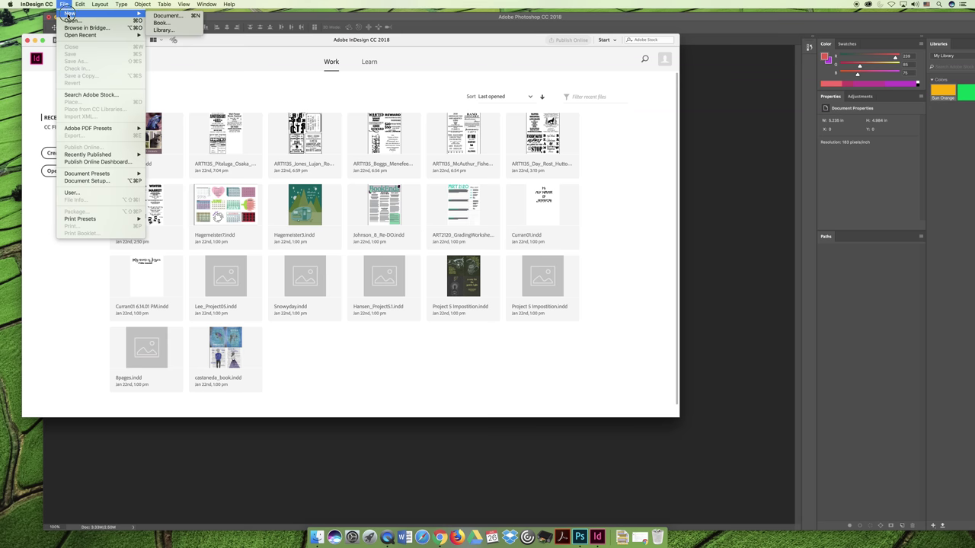
pyautogui.click(182, 25)
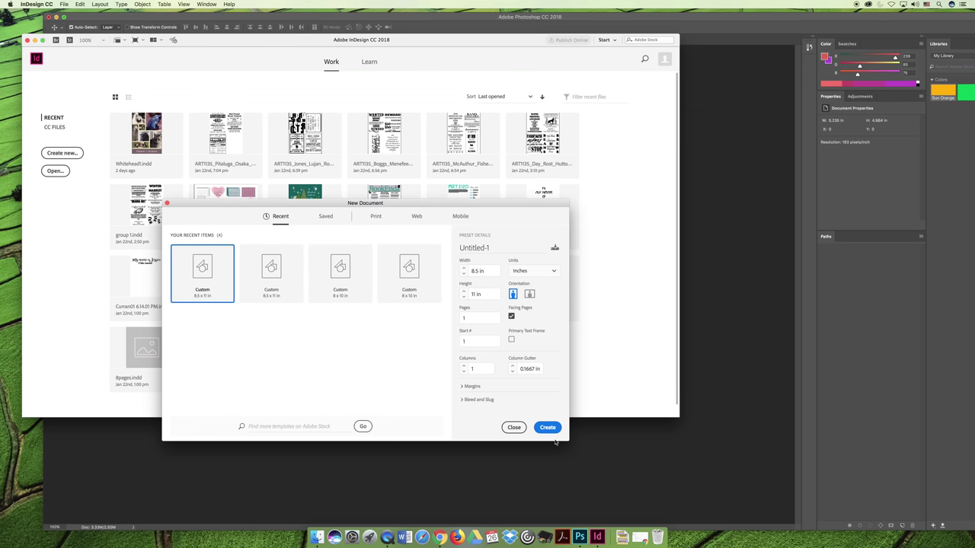
pyautogui.click(553, 430)
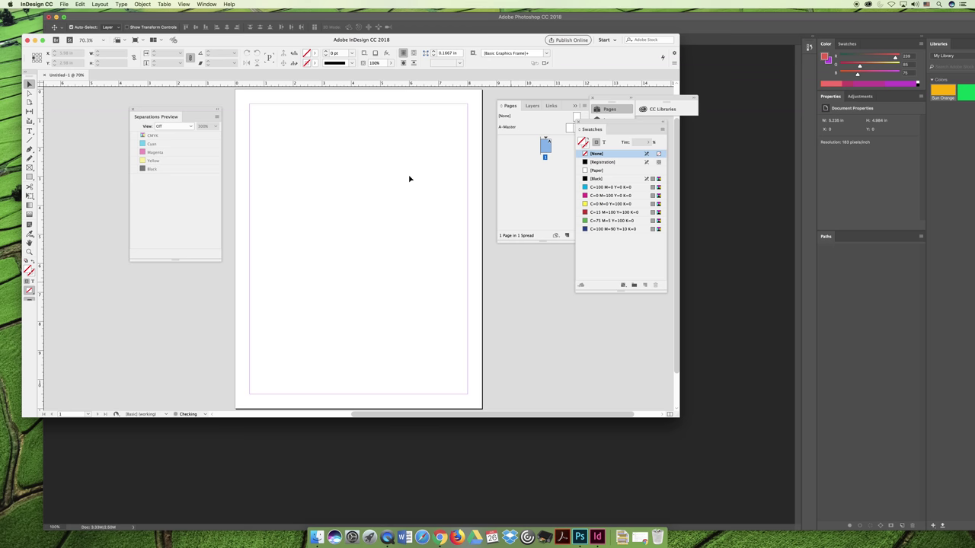
pyautogui.click(43, 40)
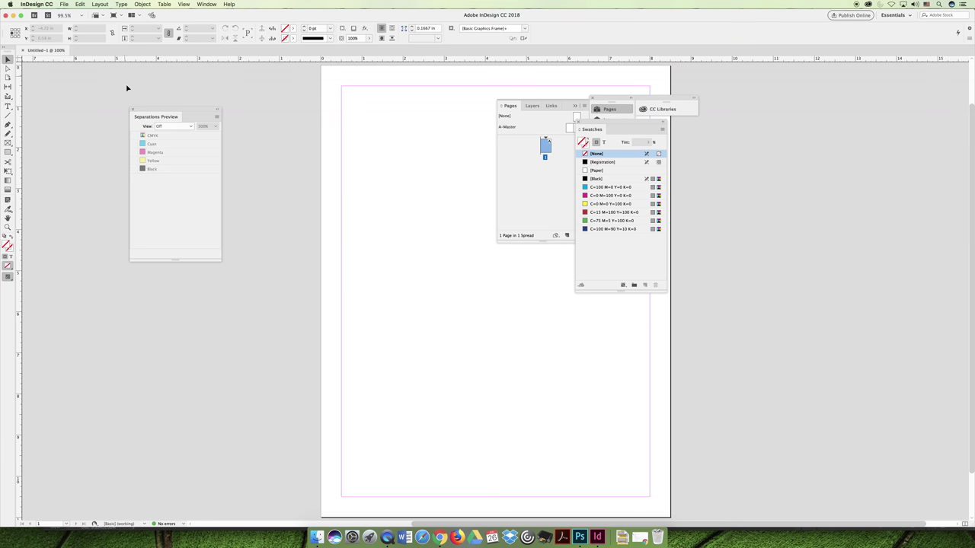
# - Reset the workspace to the Essentials layout
pyautogui.click(211, 4)
pyautogui.moveTo(229, 21)
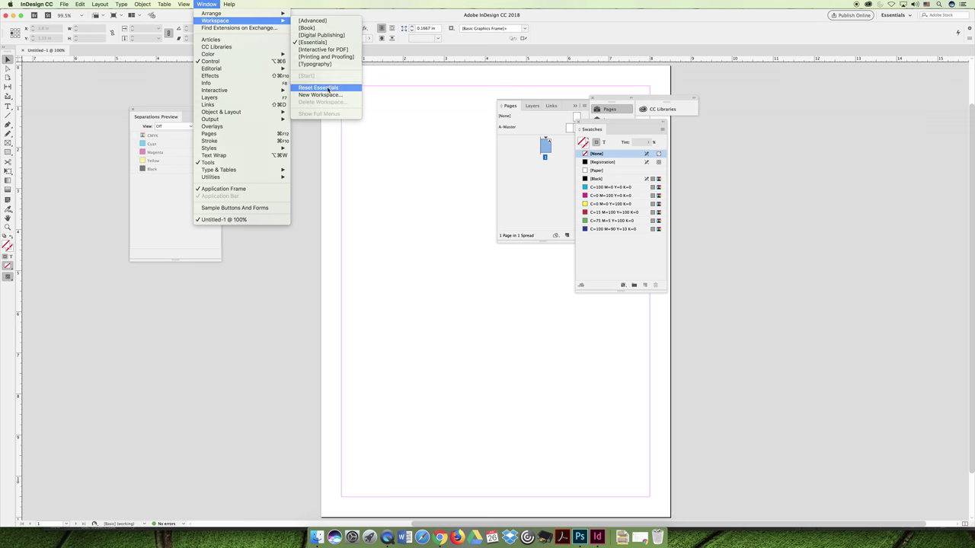
pyautogui.click(329, 88)
pyautogui.click(64, 4)
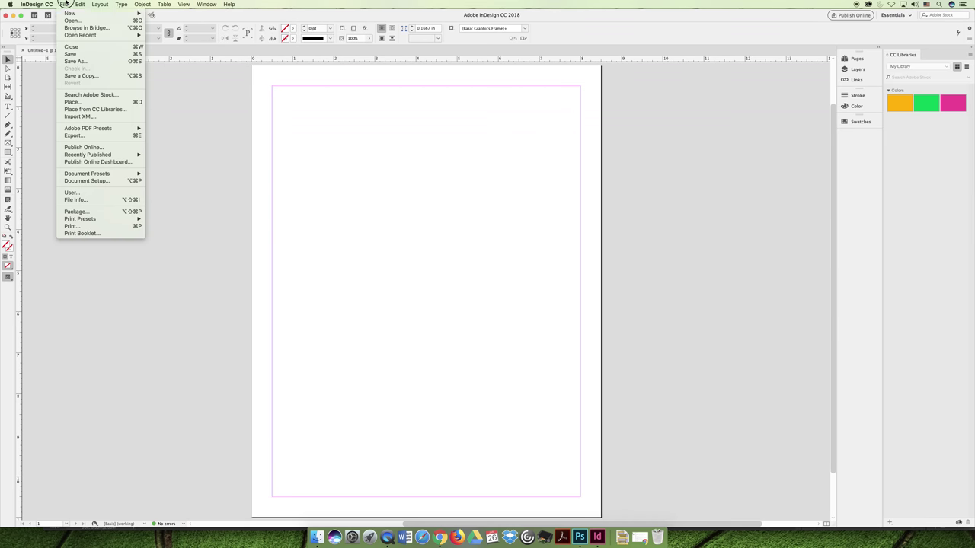
# - Place the original penguin PNG in a frame at the page's top-left
pyautogui.click(90, 103)
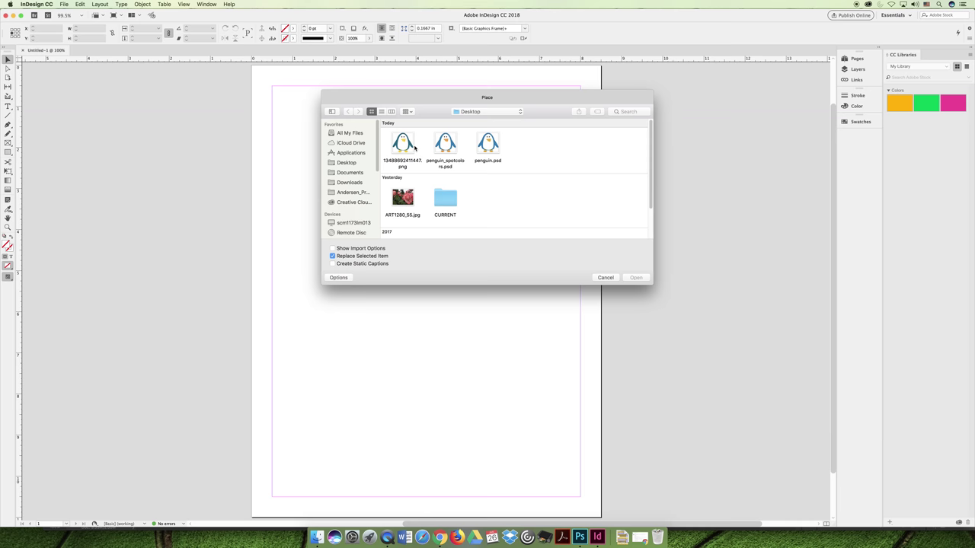
pyautogui.click(405, 145)
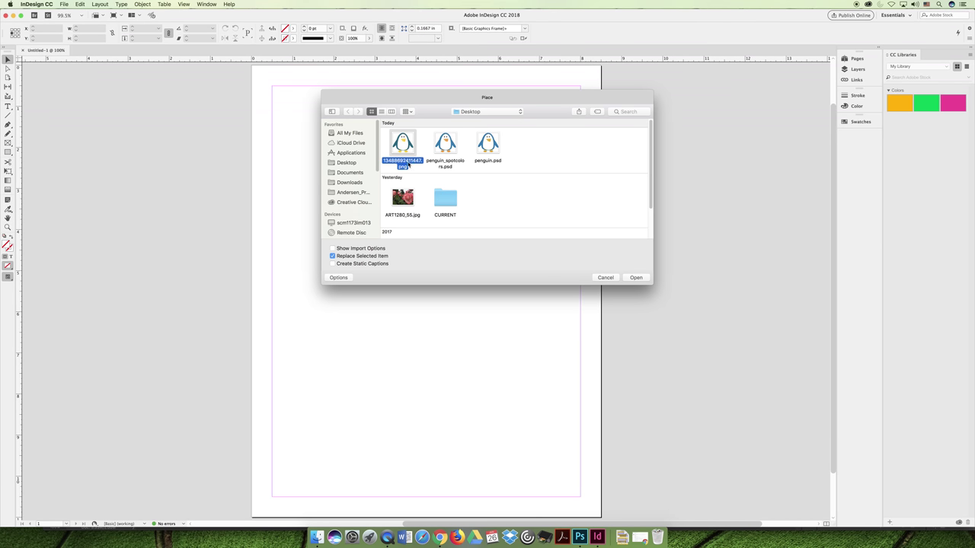
pyautogui.click(644, 278)
pyautogui.moveTo(285, 99); pyautogui.dragTo(432, 239)
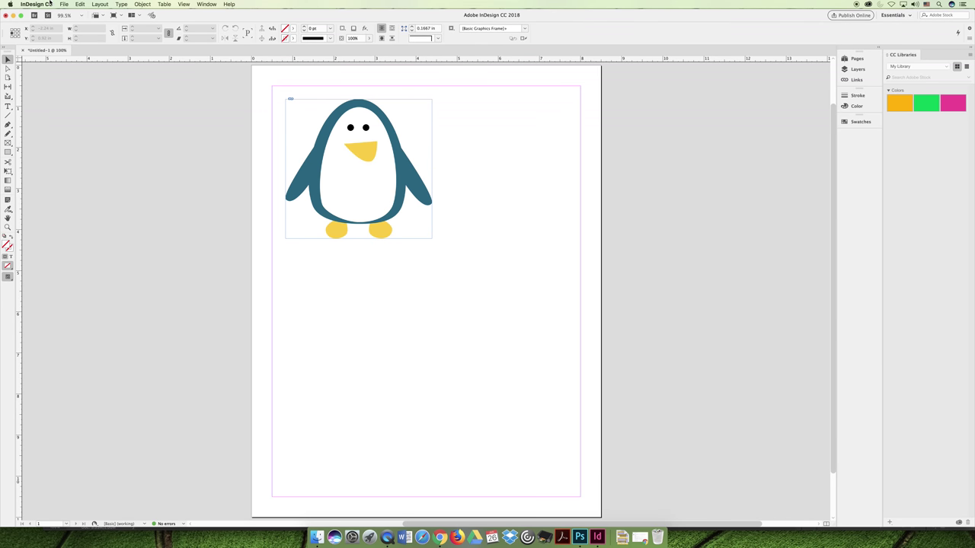
# - Place penguin_spotcolors.psd in a frame to the right of the PNG, then deselect
pyautogui.click(64, 3)
pyautogui.click(72, 101)
pyautogui.click(402, 145)
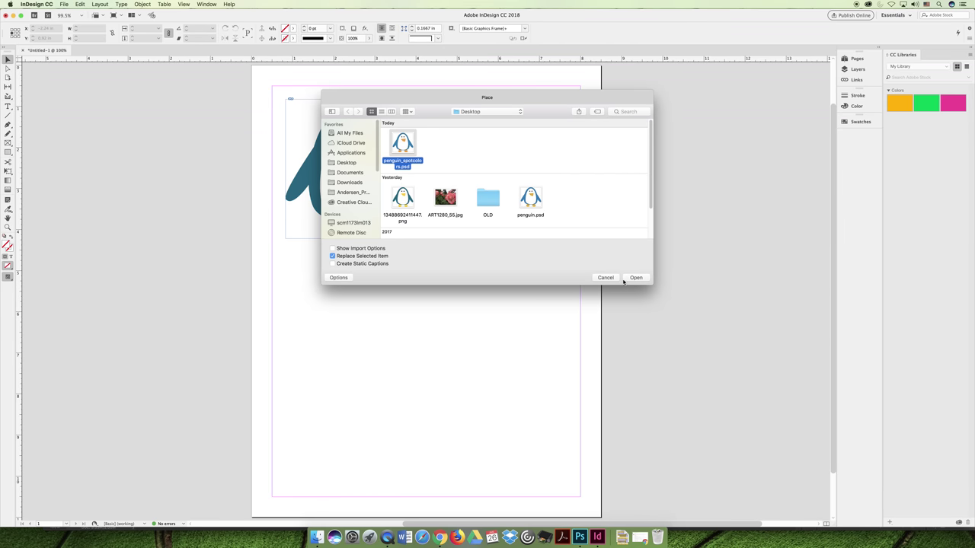
pyautogui.click(636, 277)
pyautogui.moveTo(443, 102); pyautogui.dragTo(583, 239)
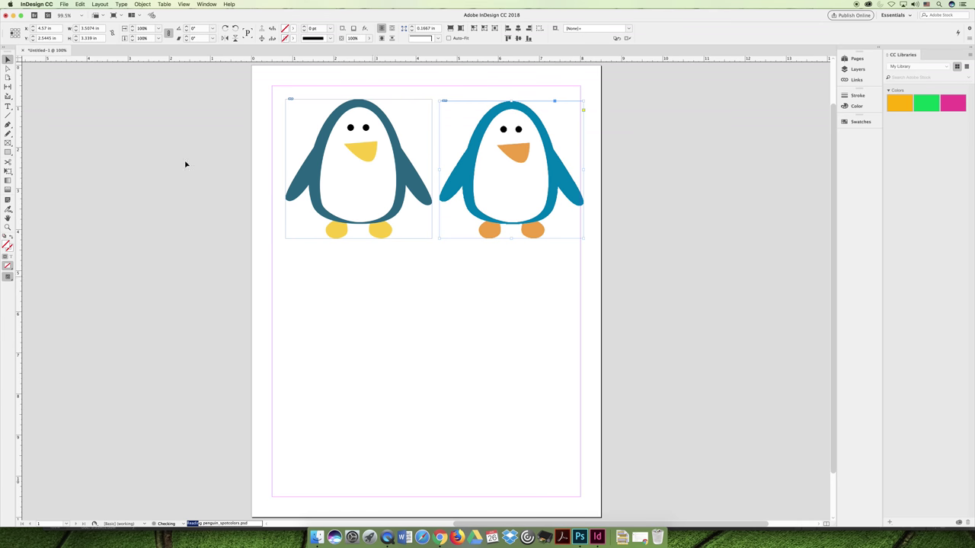
pyautogui.click(74, 88)
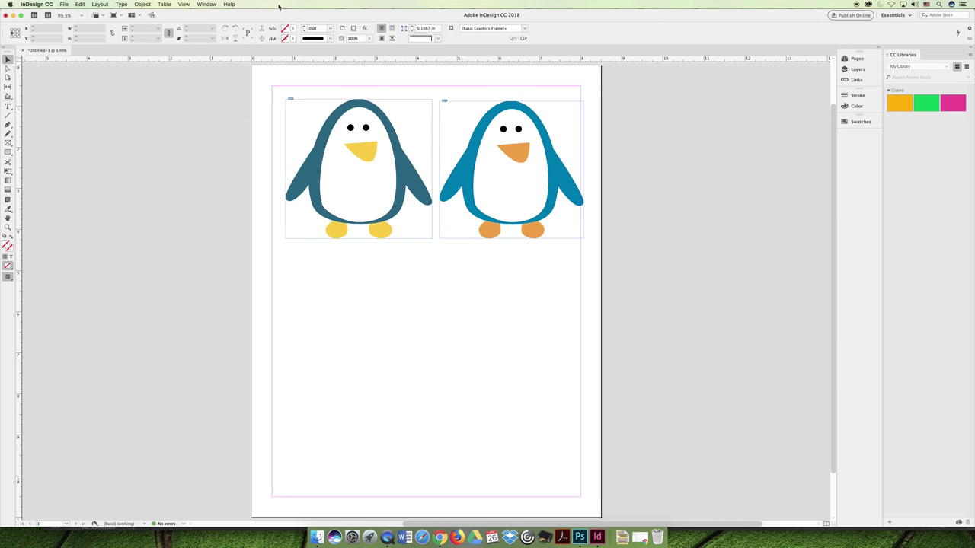
# - Open Separations Preview, set View to Separations, and enlarge the panel to list all inks
pyautogui.click(204, 4)
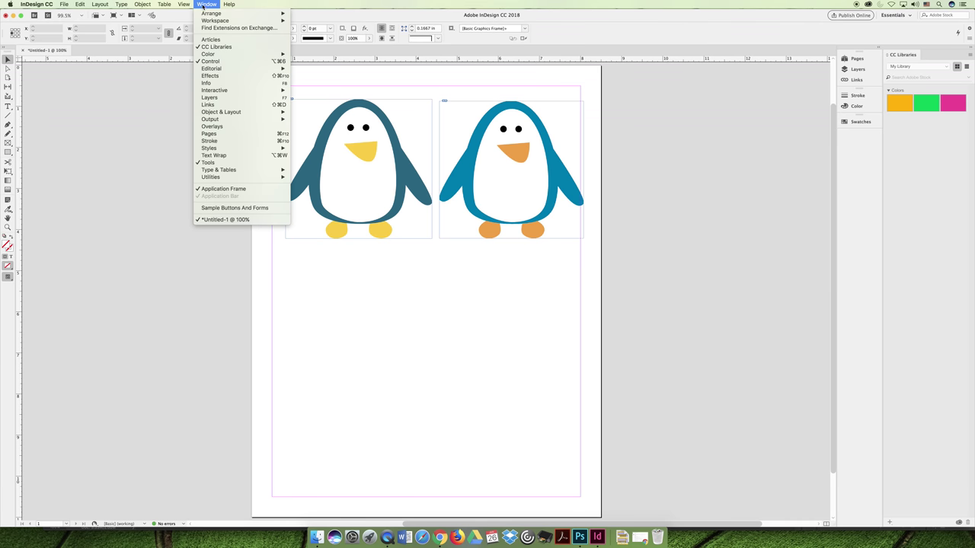
pyautogui.moveTo(253, 124)
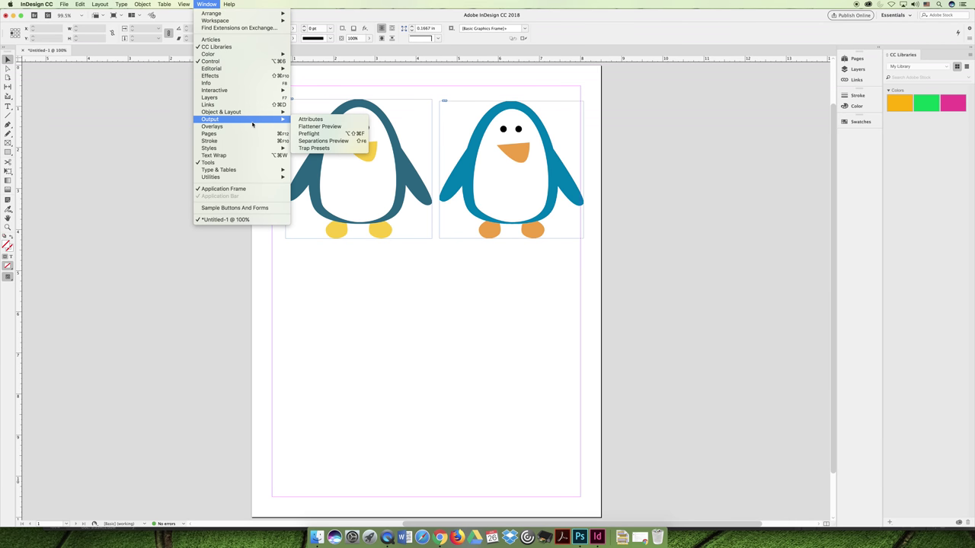
pyautogui.click(349, 143)
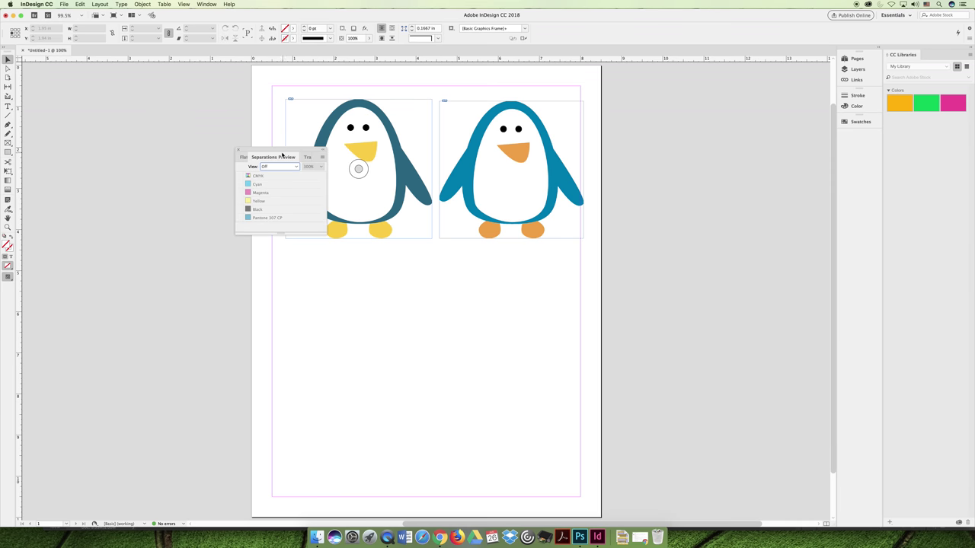
pyautogui.moveTo(274, 148); pyautogui.dragTo(185, 129)
pyautogui.click(189, 147)
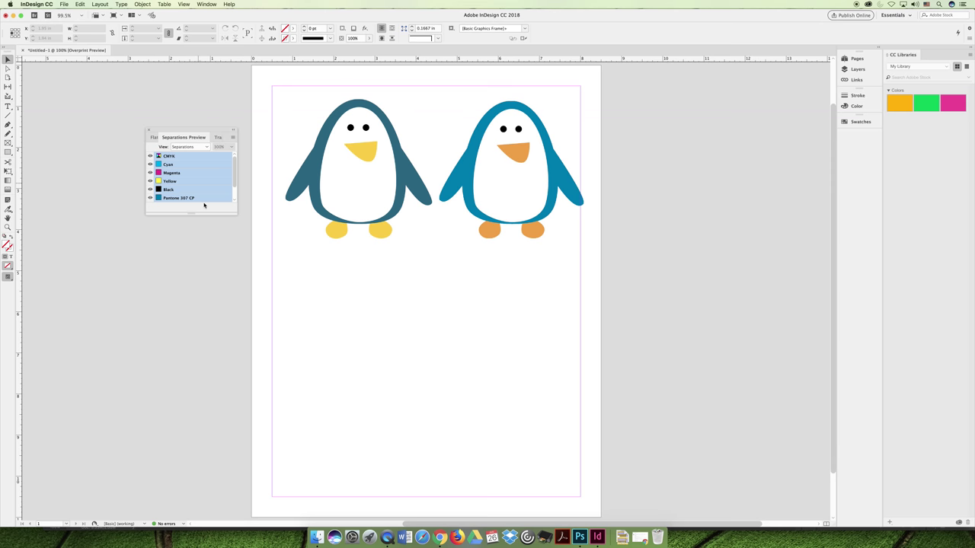
pyautogui.moveTo(189, 214); pyautogui.dragTo(195, 332)
pyautogui.click(184, 265)
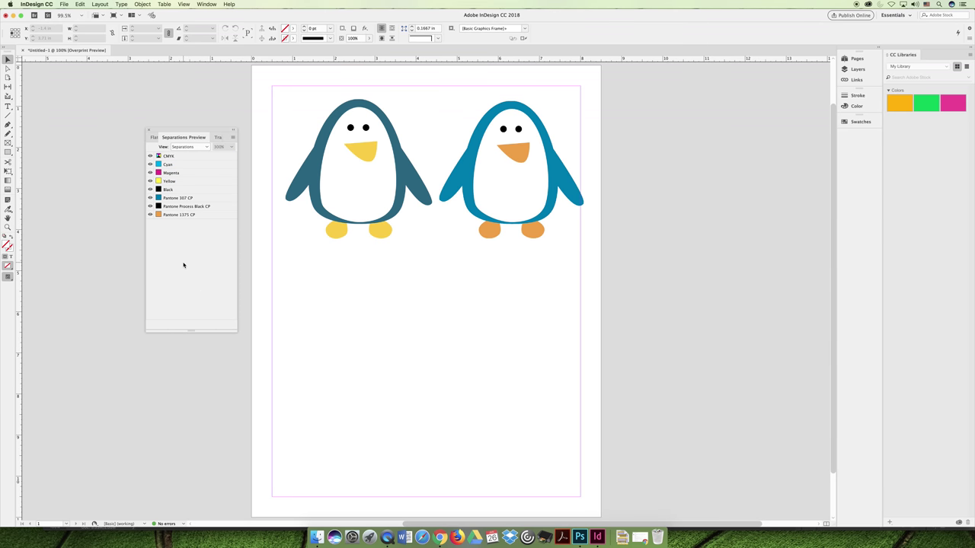
# - Hide the three Pantone plates plus Black, Yellow and Magenta to view Cyan alone
pyautogui.click(150, 214)
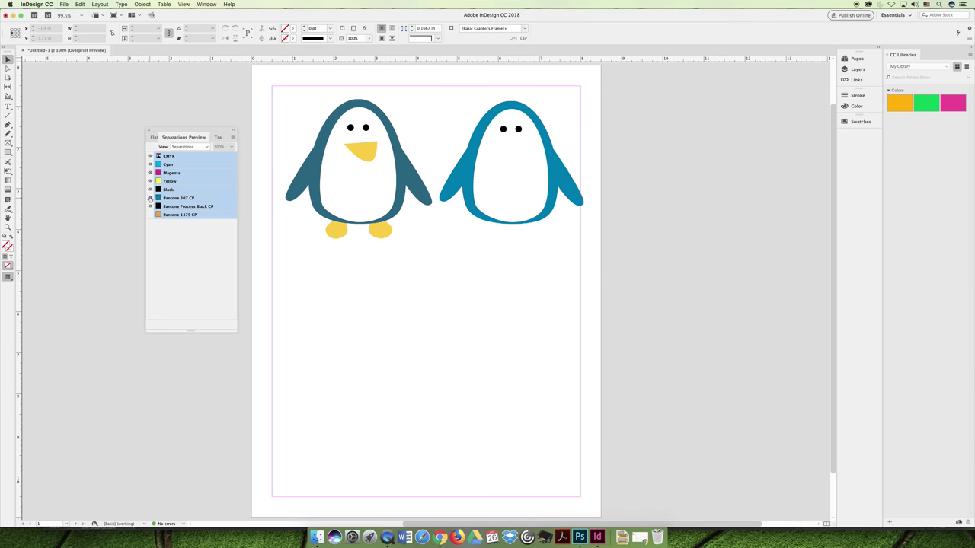
pyautogui.click(150, 198)
pyautogui.click(150, 190)
pyautogui.click(150, 206)
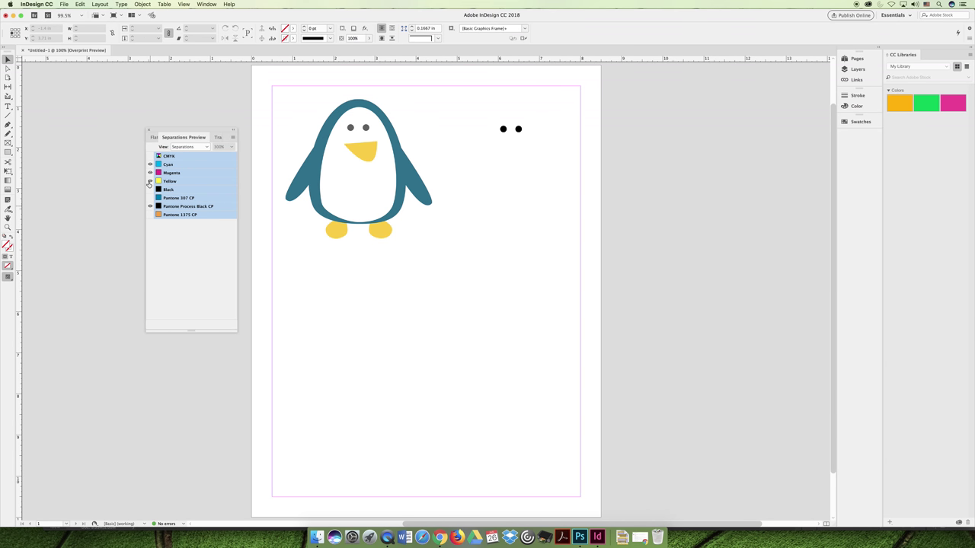
pyautogui.click(150, 182)
pyautogui.click(150, 173)
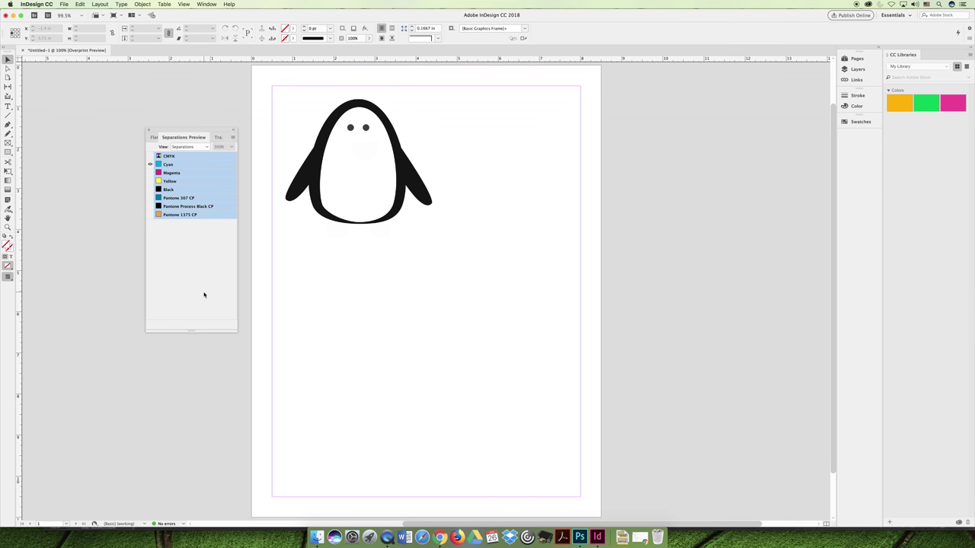
# - Cycle through other plate combinations, finishing with Magenta and Cyan shown again
pyautogui.click(150, 172)
pyautogui.click(150, 169)
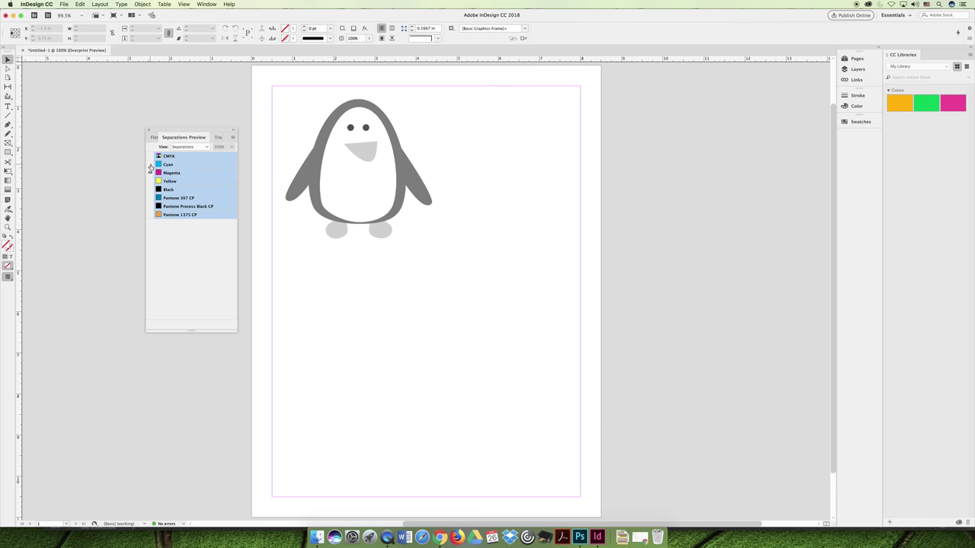
pyautogui.click(149, 173)
pyautogui.click(149, 176)
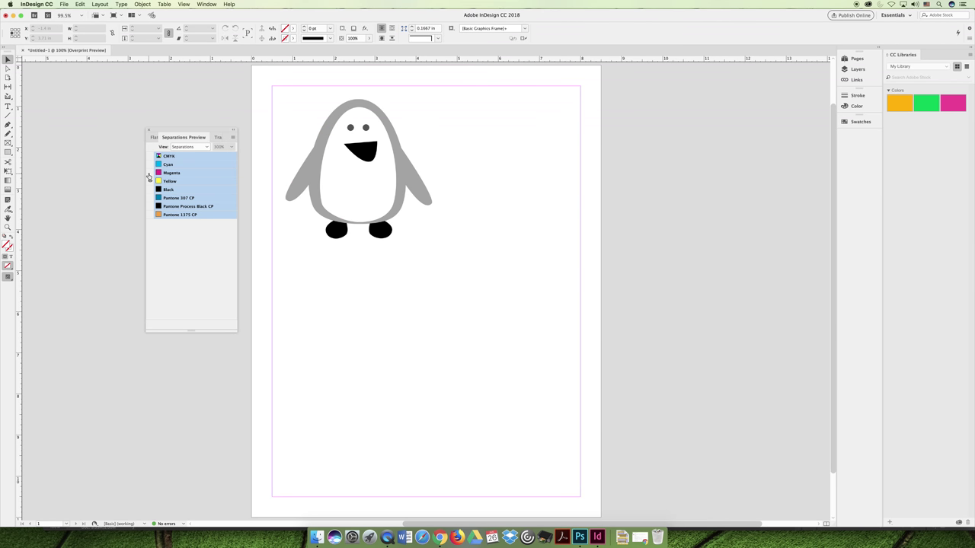
pyautogui.click(150, 180)
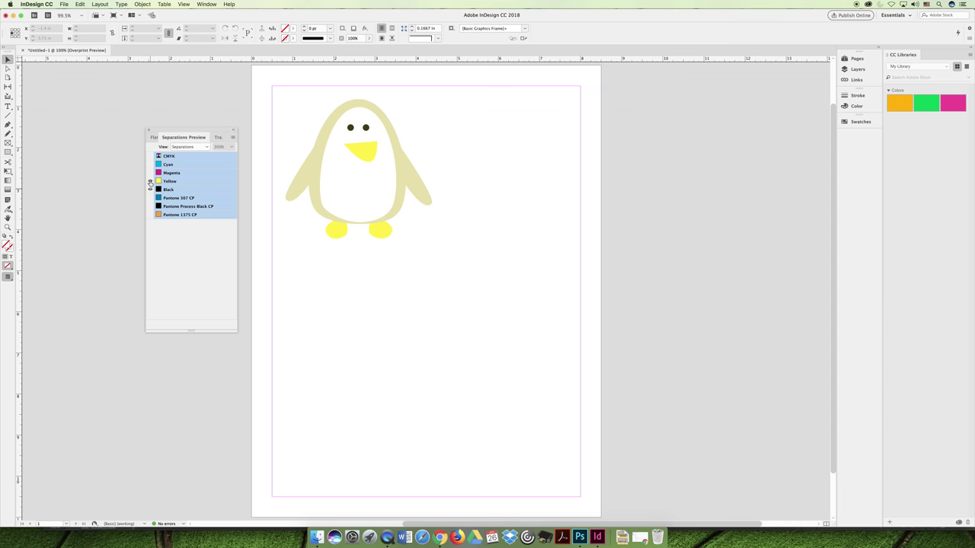
pyautogui.click(150, 172)
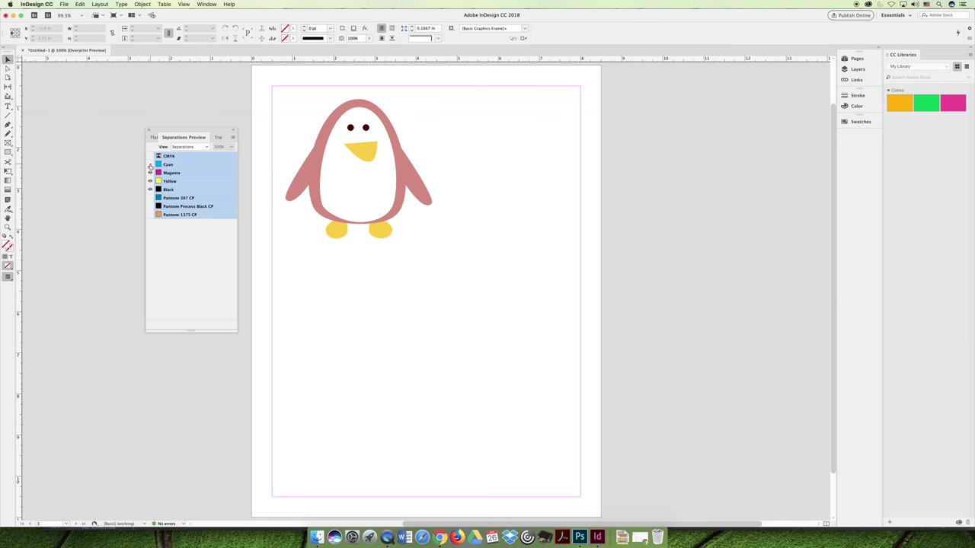
pyautogui.click(150, 164)
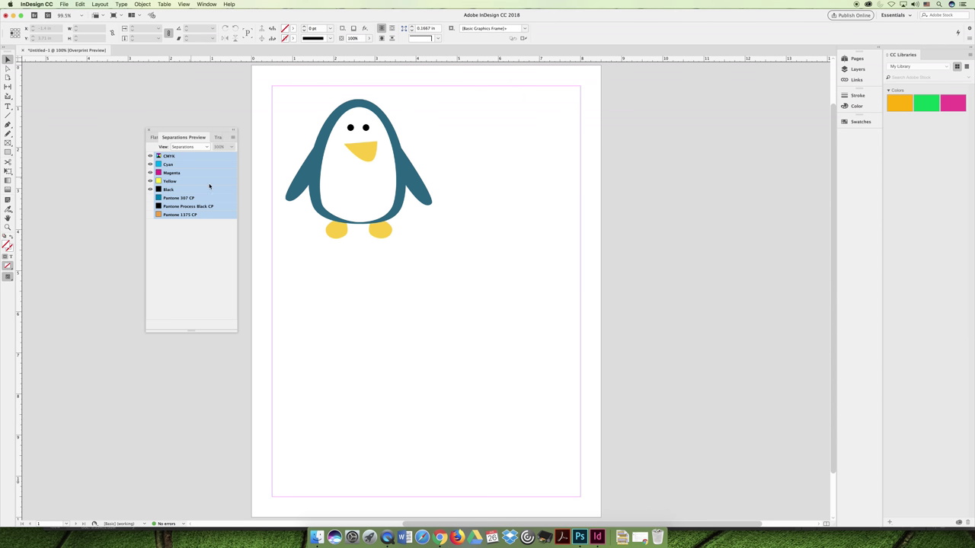
# - Re-enable the Pantone 307 CP, Process Black CP and 1375 CP plates, checking the right penguin's ink coverage after each
pyautogui.click(150, 198)
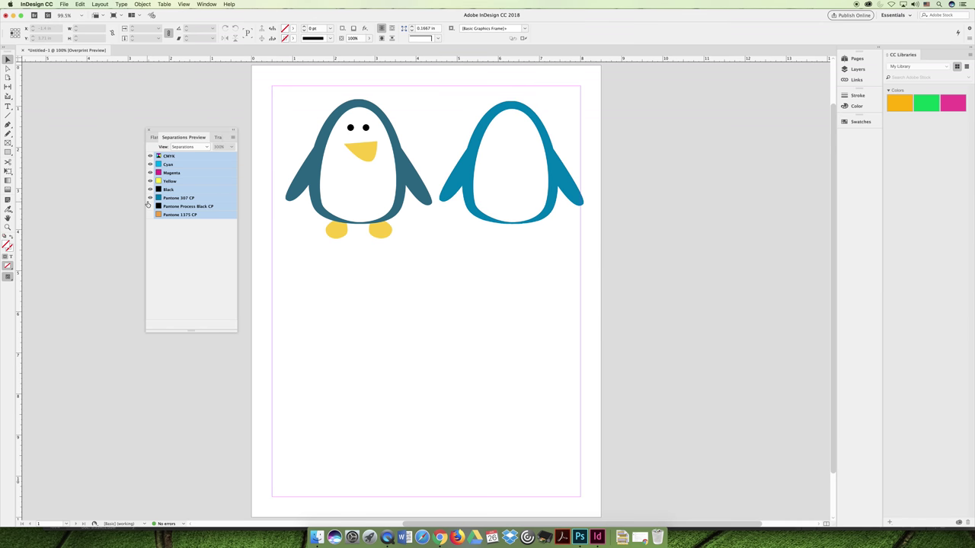
pyautogui.click(507, 107)
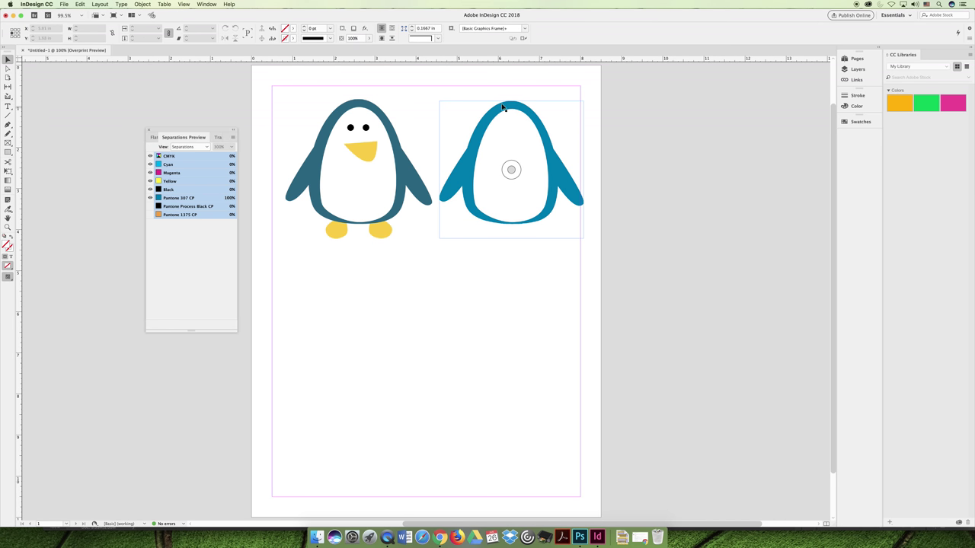
pyautogui.click(468, 110)
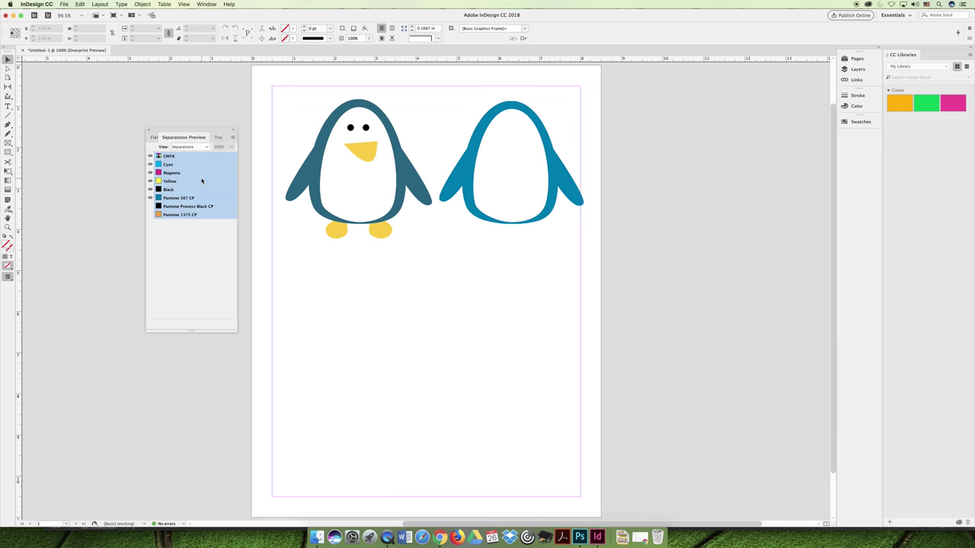
pyautogui.click(150, 206)
pyautogui.click(460, 164)
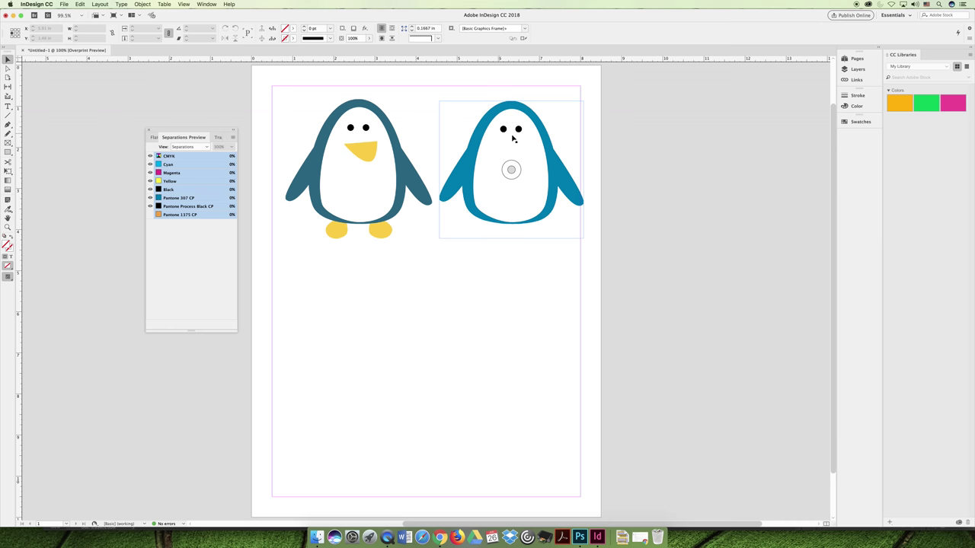
pyautogui.click(266, 192)
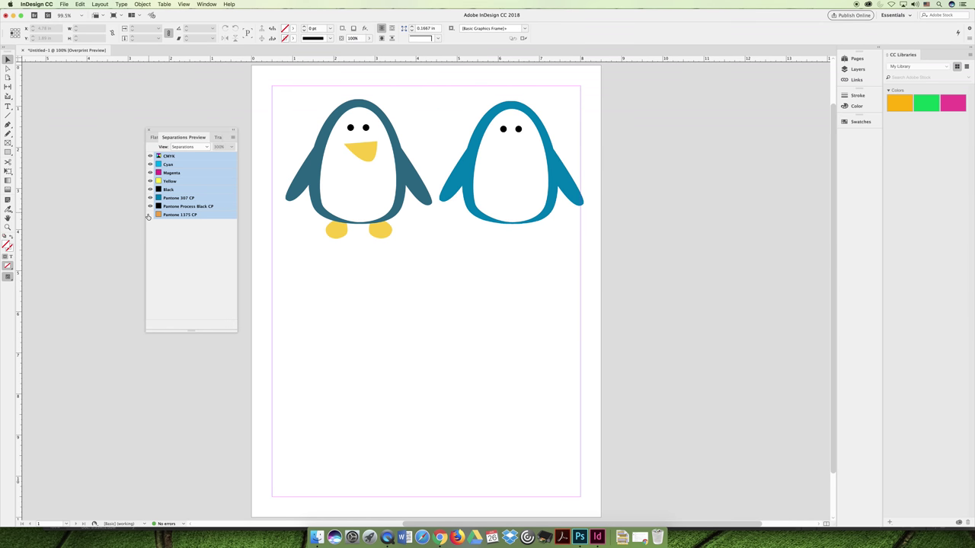
pyautogui.click(150, 215)
pyautogui.click(514, 199)
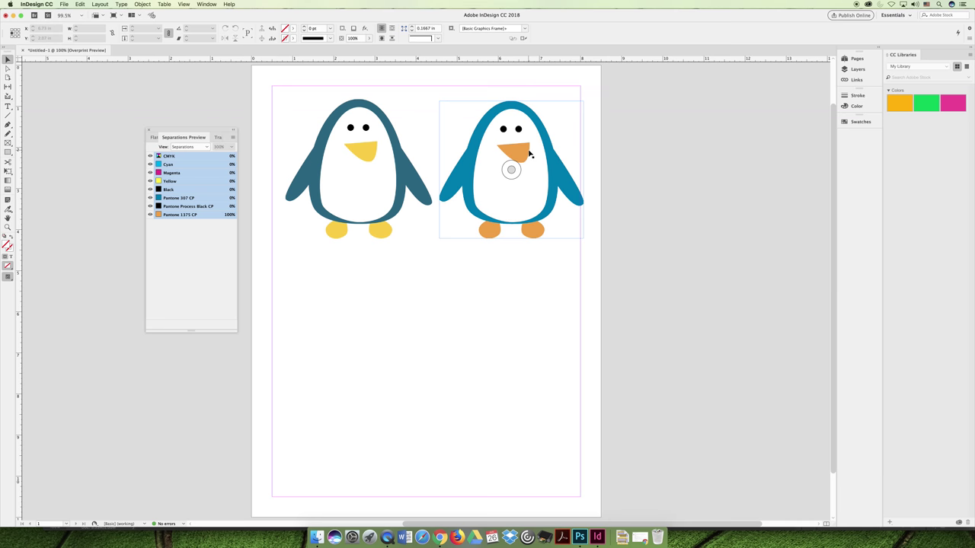
pyautogui.click(467, 310)
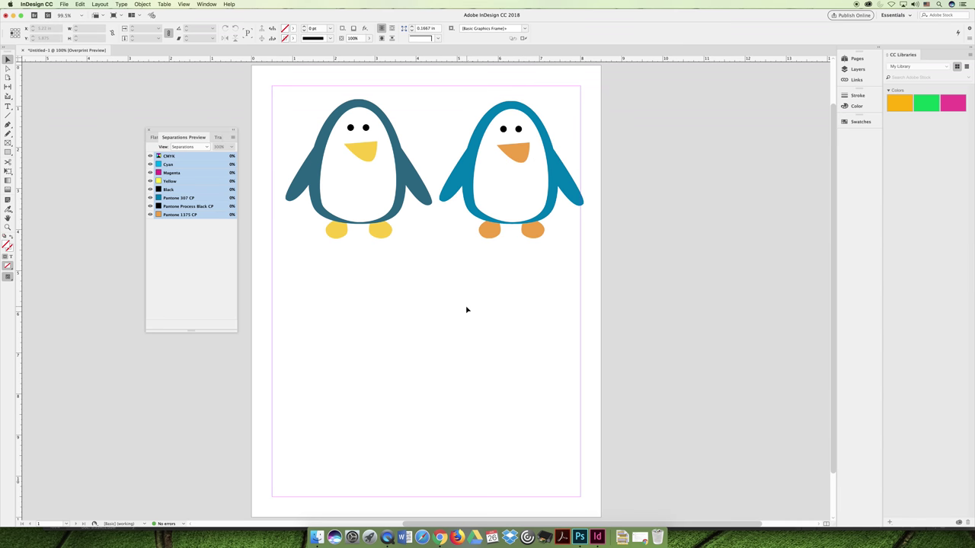
pyautogui.click(400, 177)
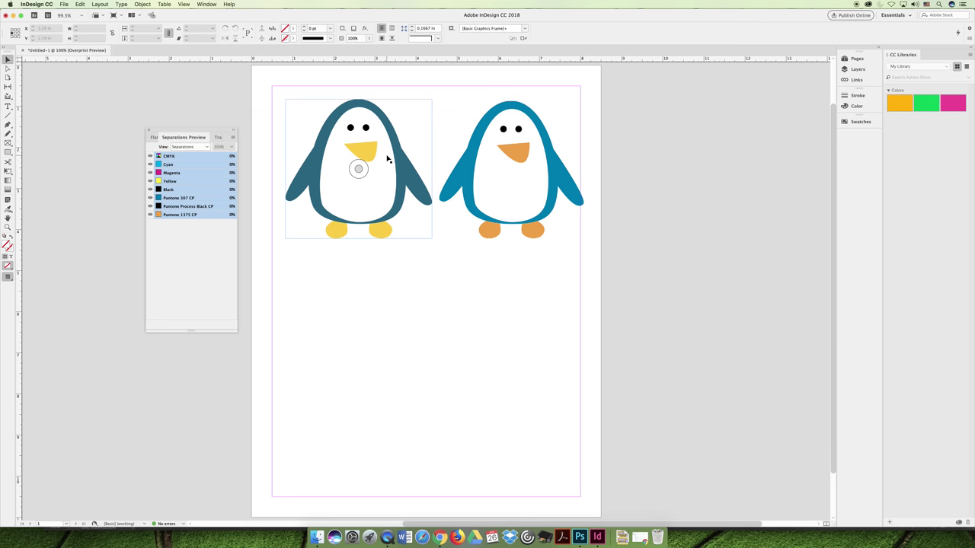
# - Return to penguin_spotcolors.psd in Photoshop and nudge the Channels panel slightly up-left
pyautogui.click(579, 538)
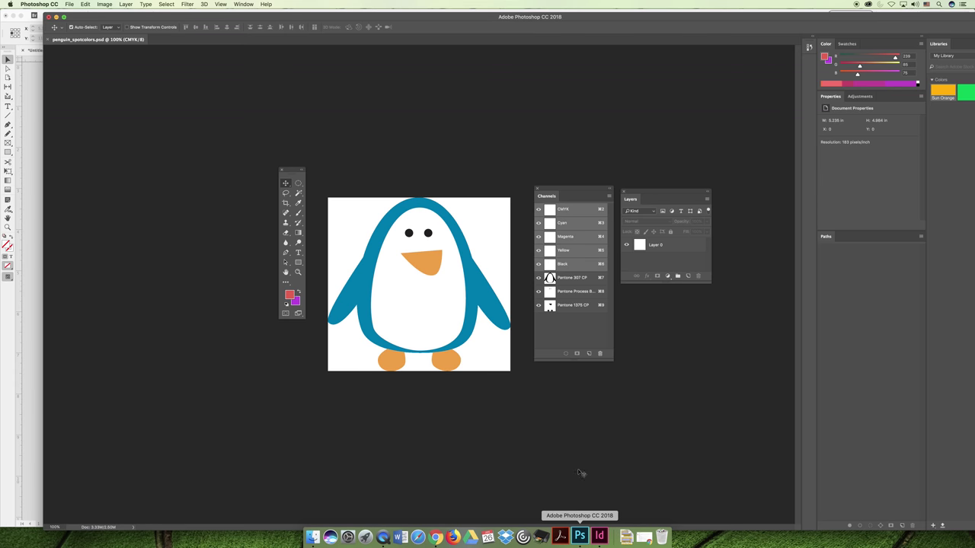
pyautogui.moveTo(564, 188); pyautogui.dragTo(558, 182)
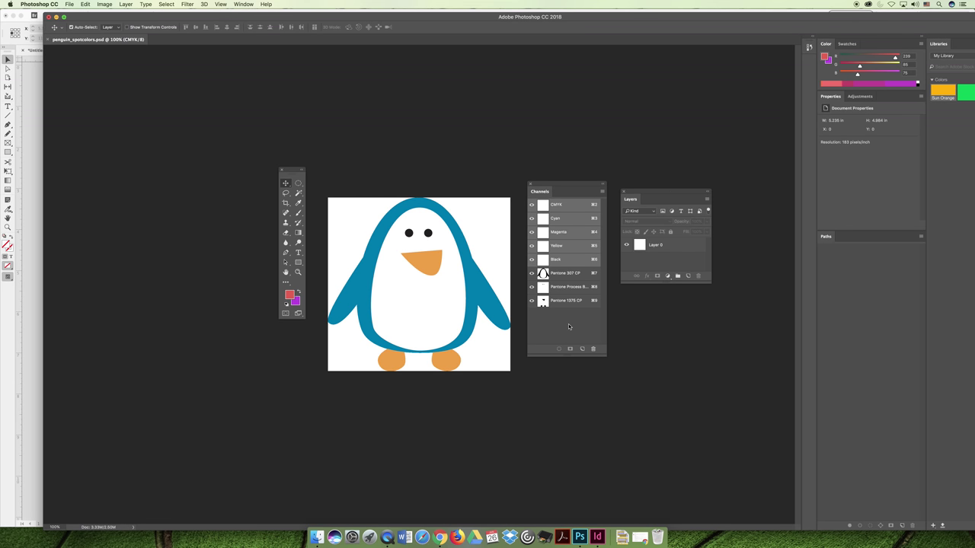